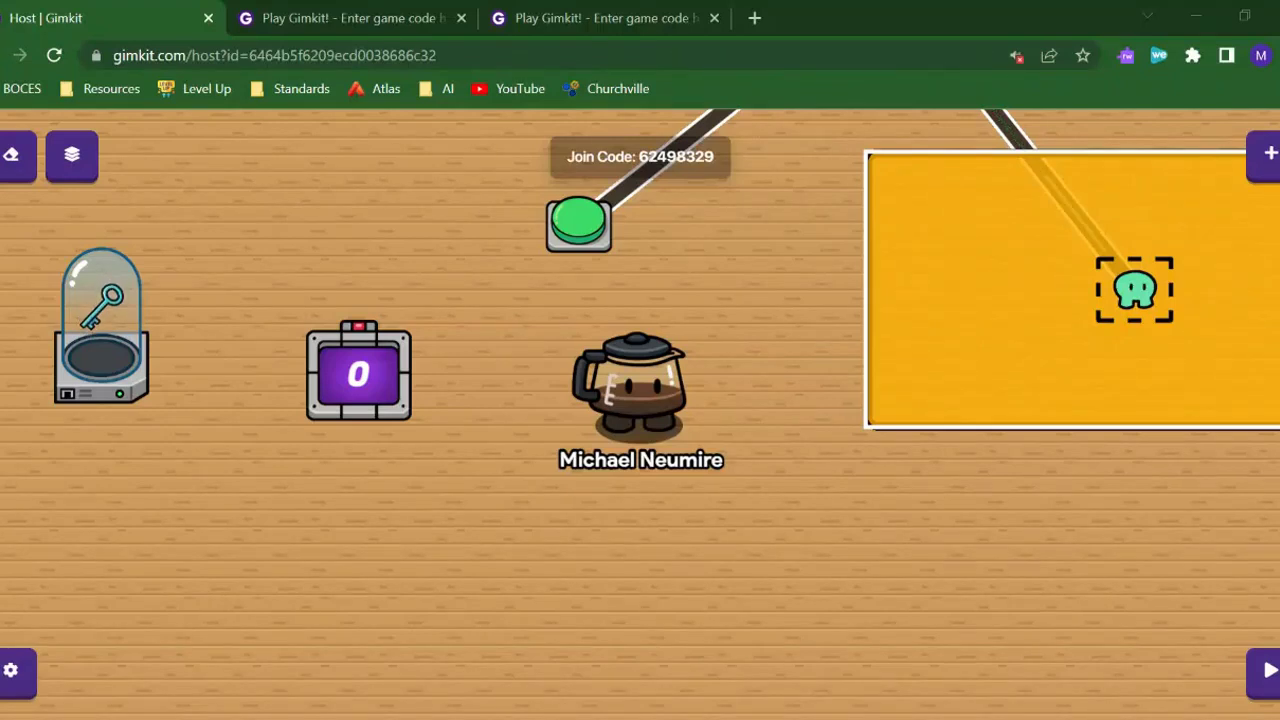
Open the map's score settings and examine the score type and the available score items
click(11, 673)
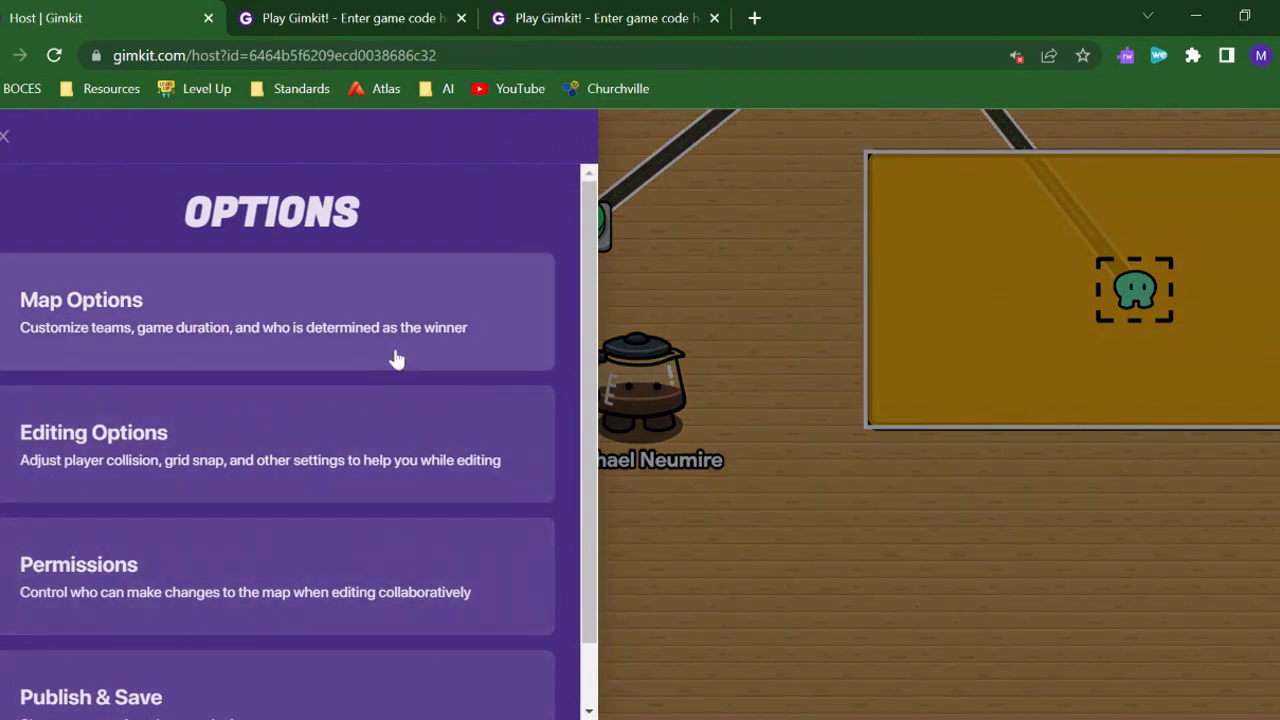
scroll(172, 430, down, 1)
scroll(226, 340, up, 1)
click(226, 340)
click(333, 207)
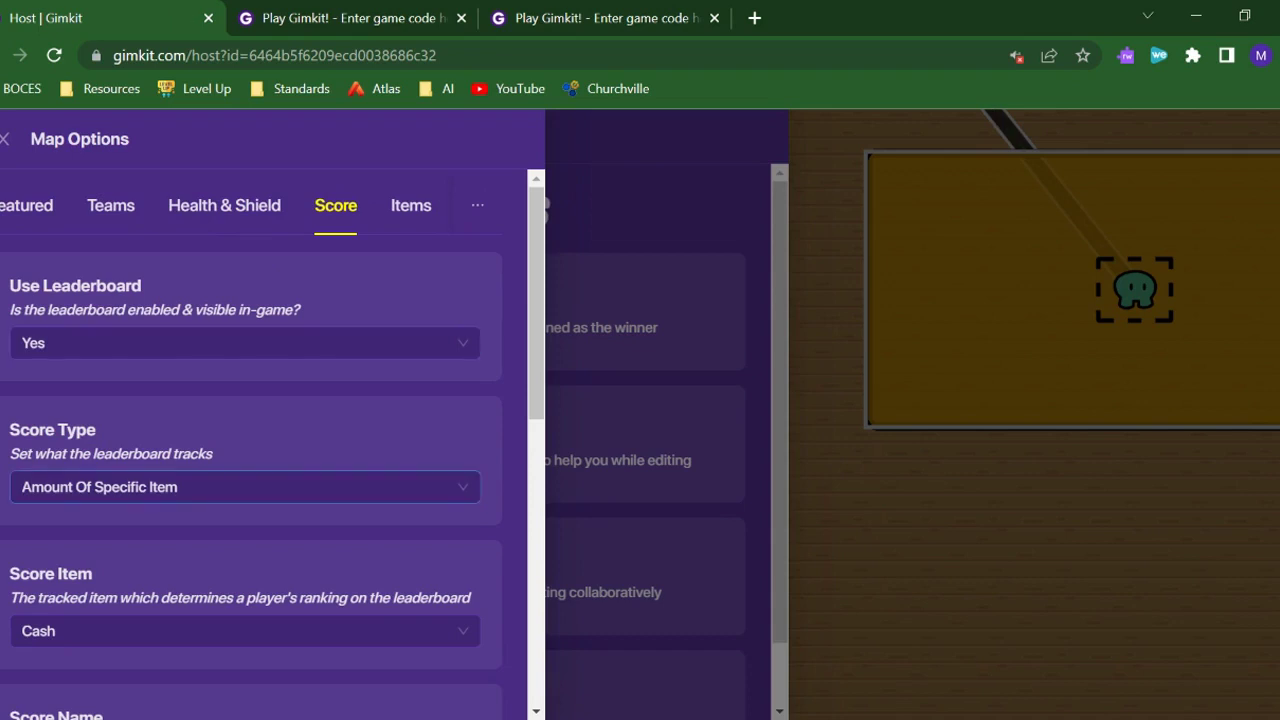
scroll(97, 451, down, 3)
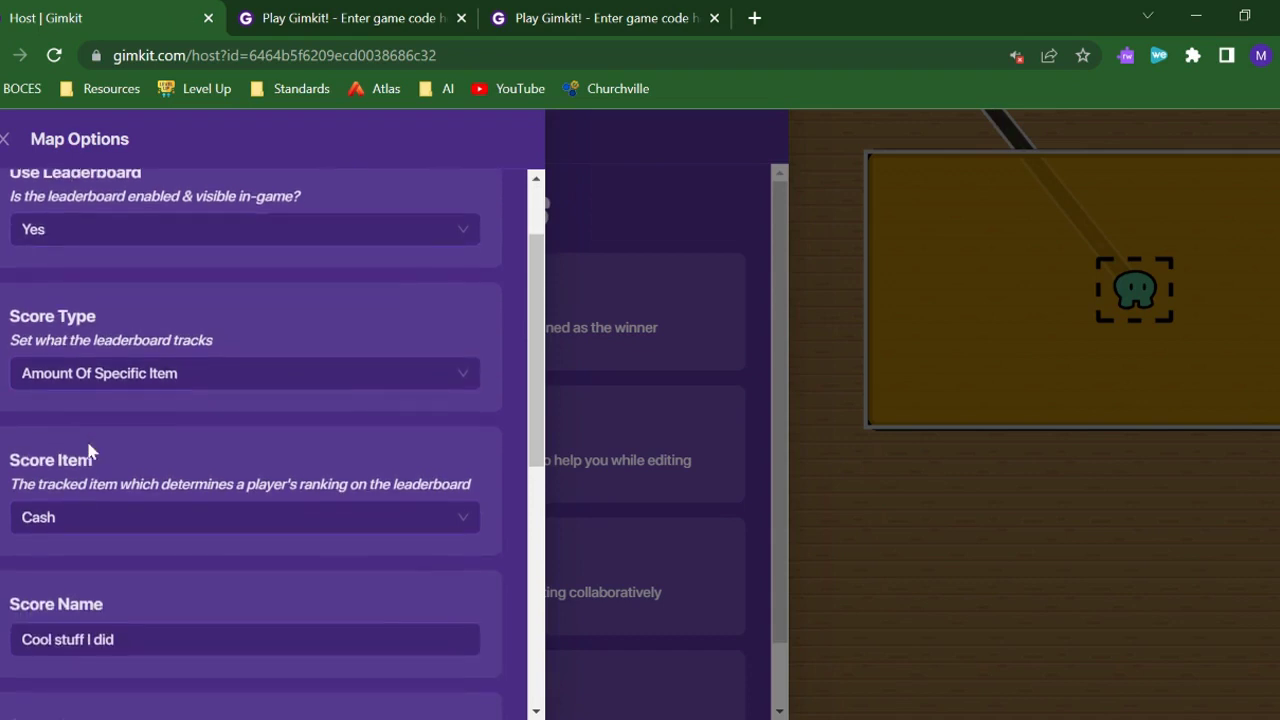
scroll(217, 426, up, 1)
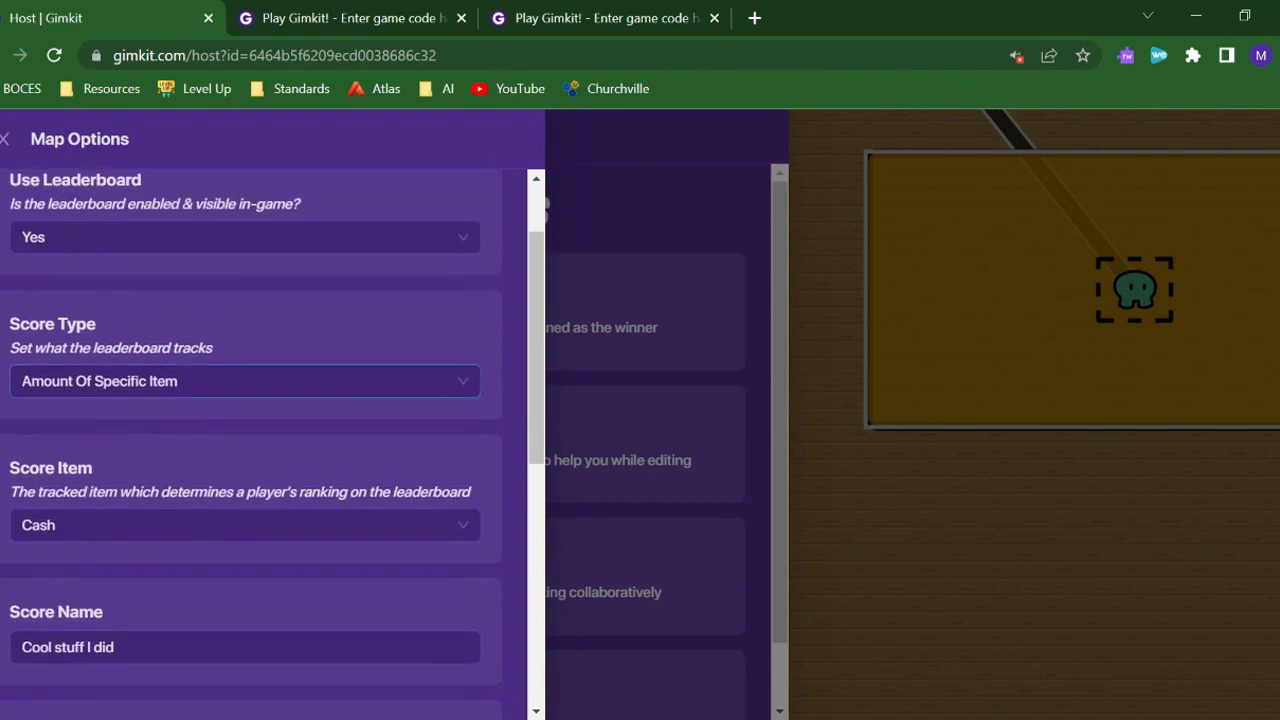
click(245, 381)
click(245, 381)
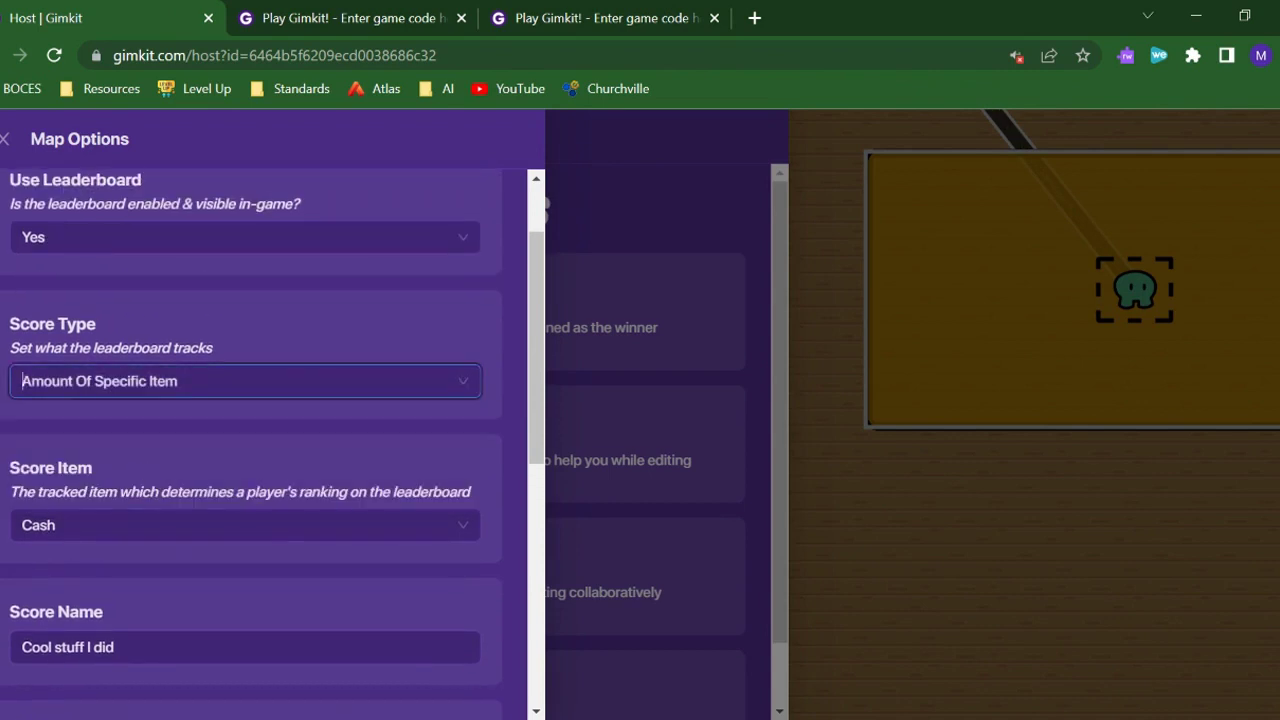
click(245, 525)
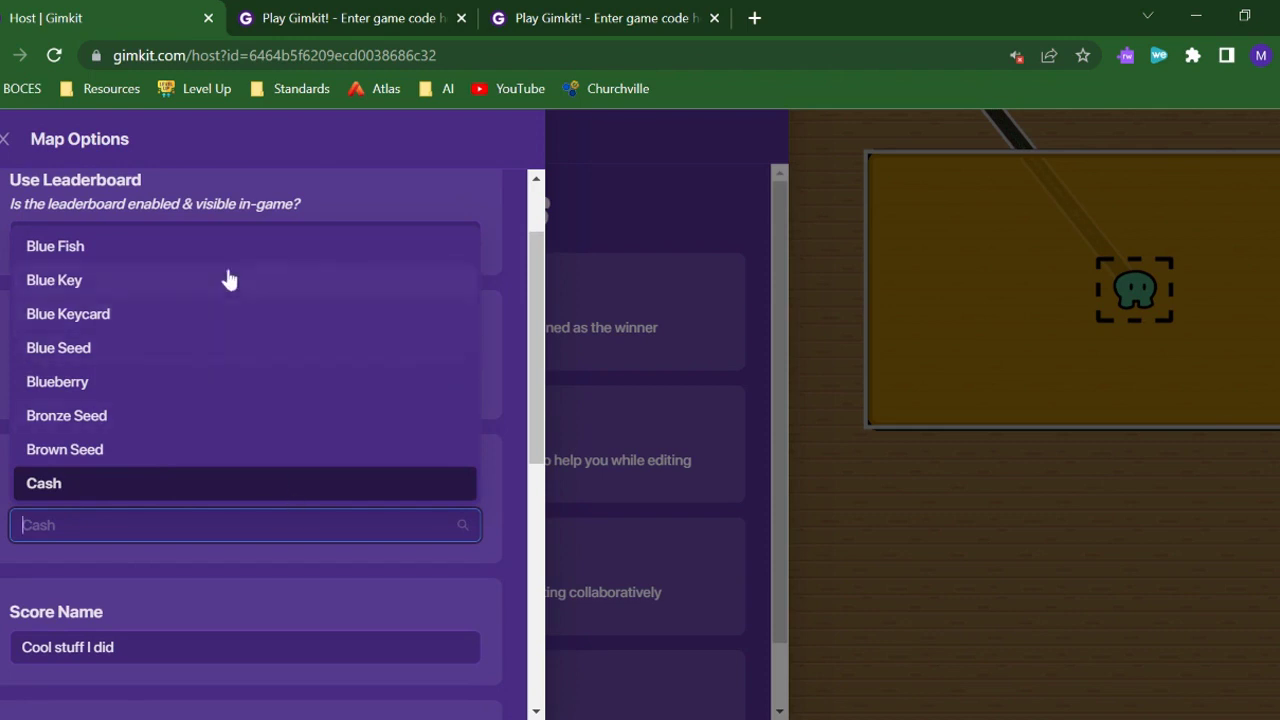
click(518, 372)
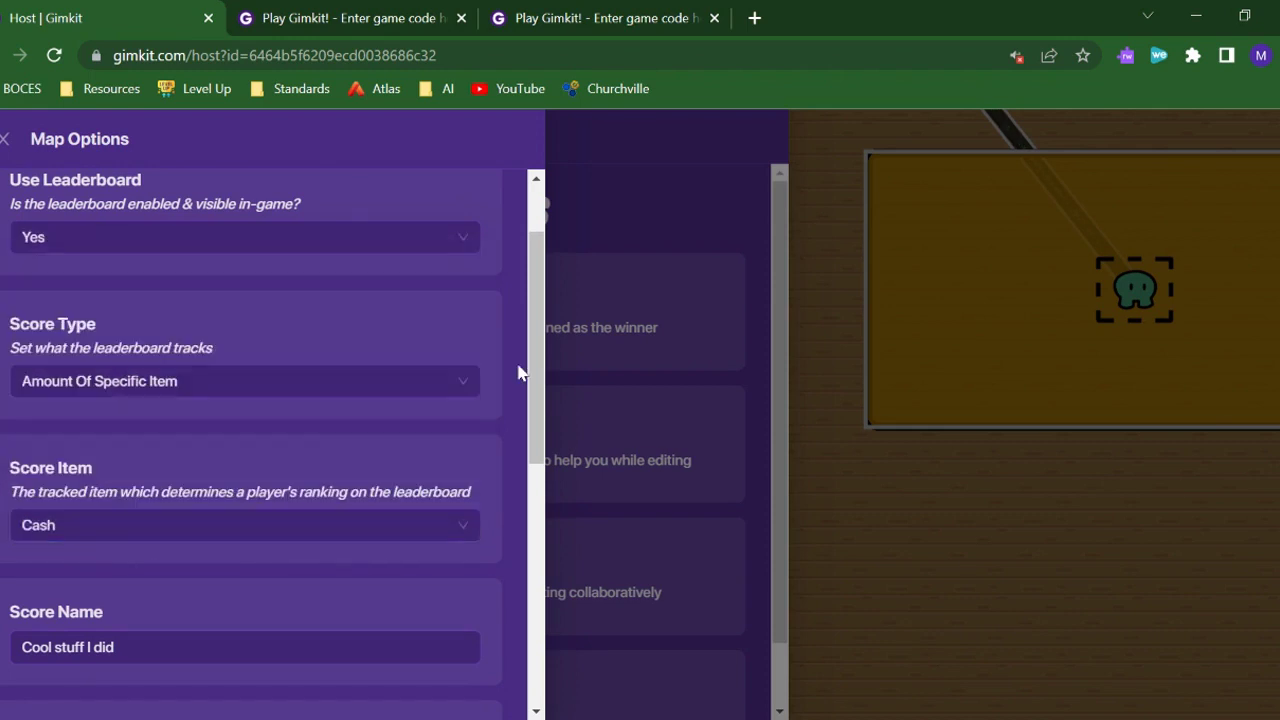
Set the leaderboard's score type to Property and close the map options
click(130, 381)
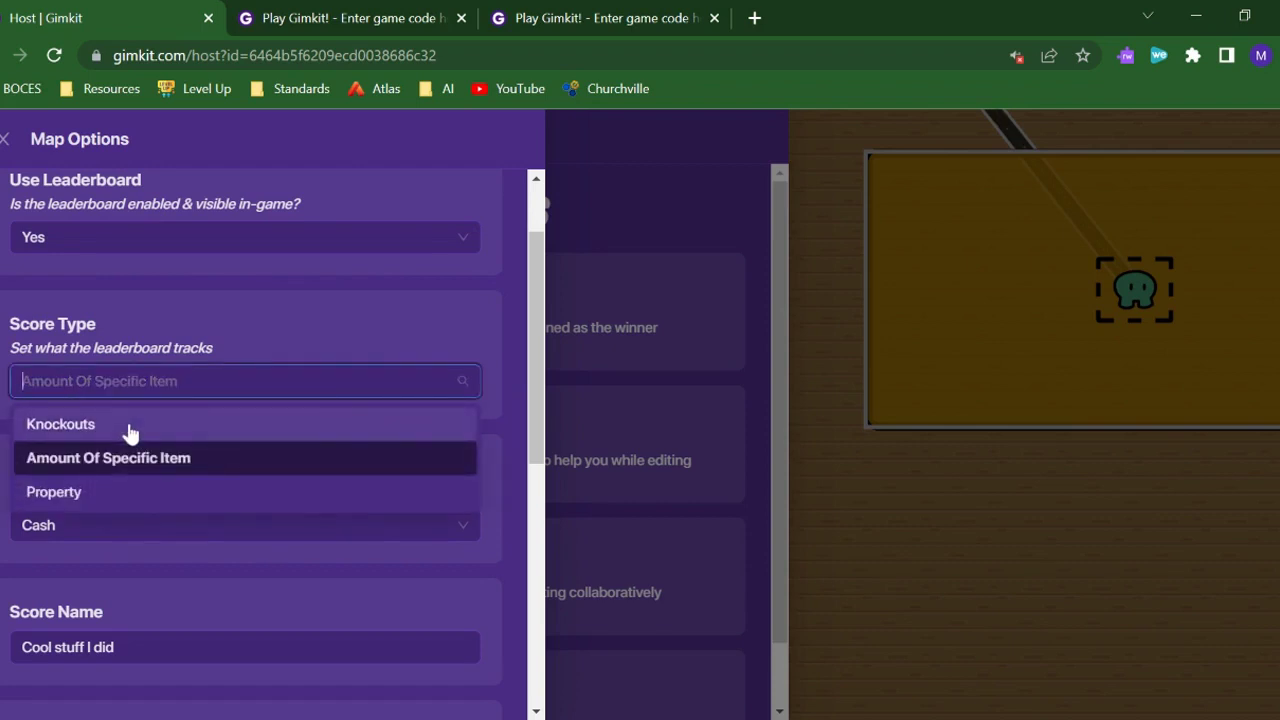
click(123, 497)
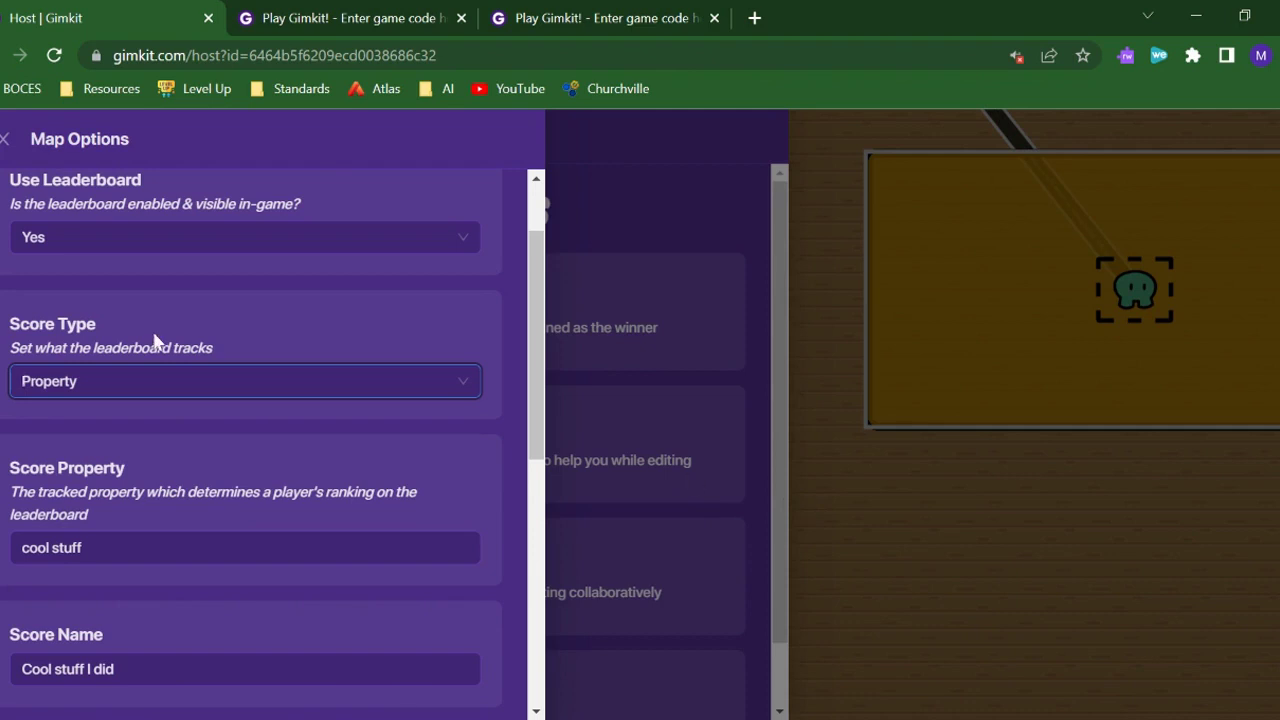
scroll(155, 340, up, 2)
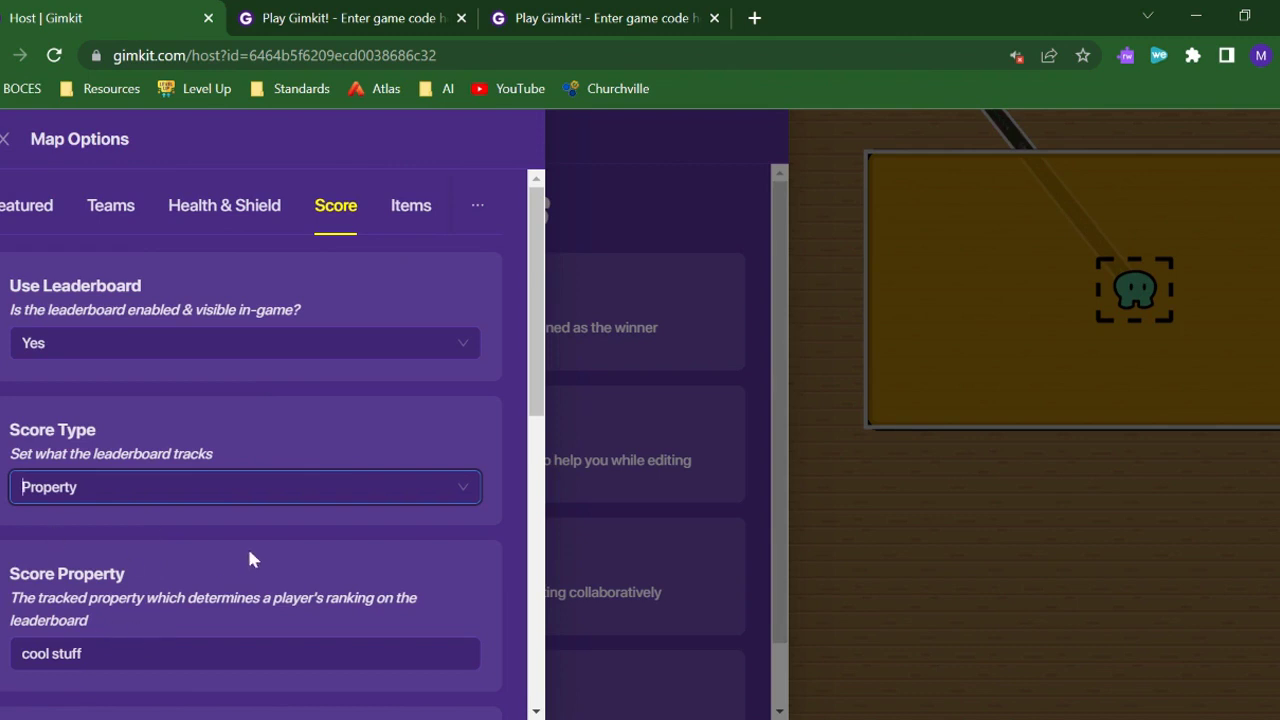
click(890, 528)
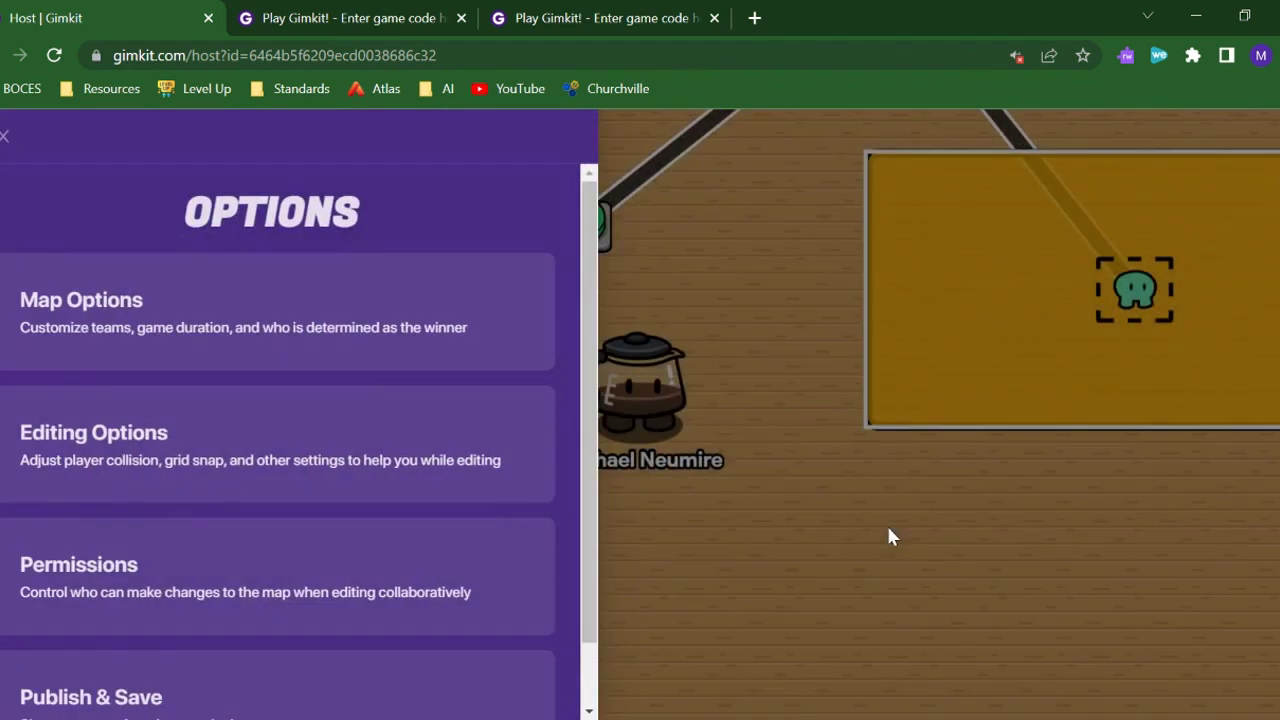
key(Escape)
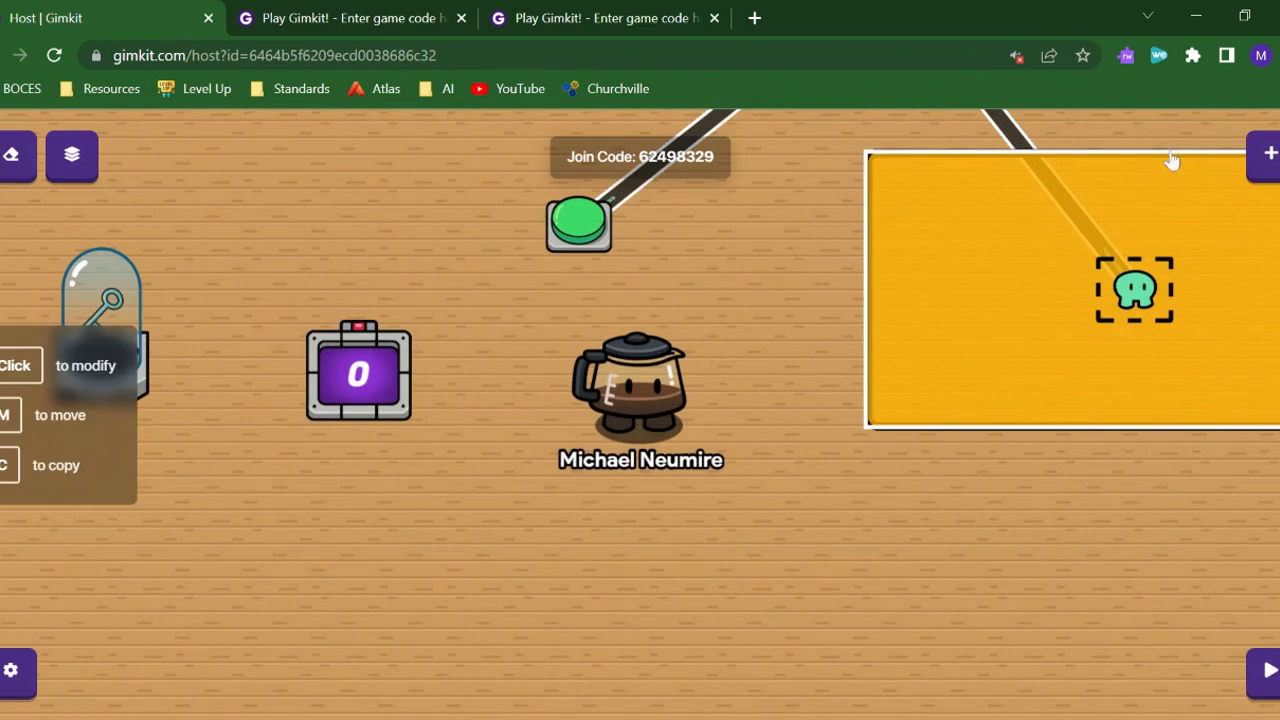
Add a Property device to the map just below the counter
click(1270, 156)
scroll(820, 466, down, 10)
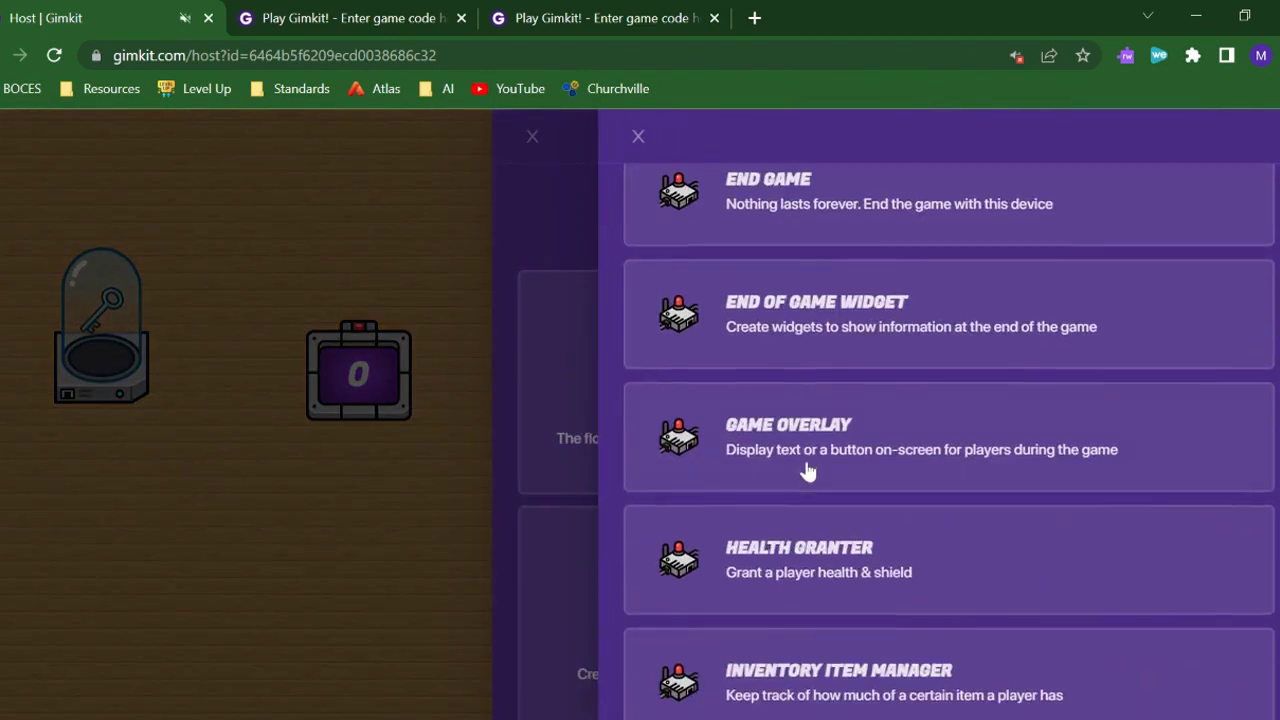
scroll(803, 481, down, 7)
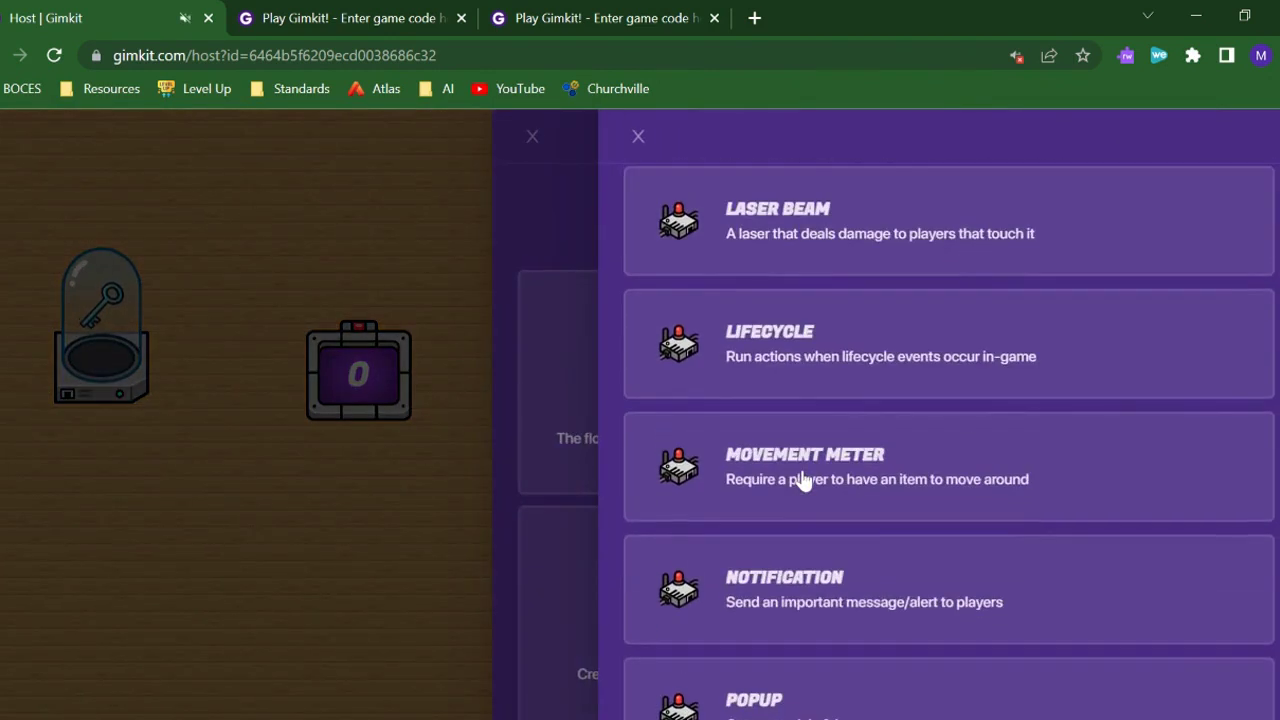
scroll(810, 500, down, 3)
click(857, 517)
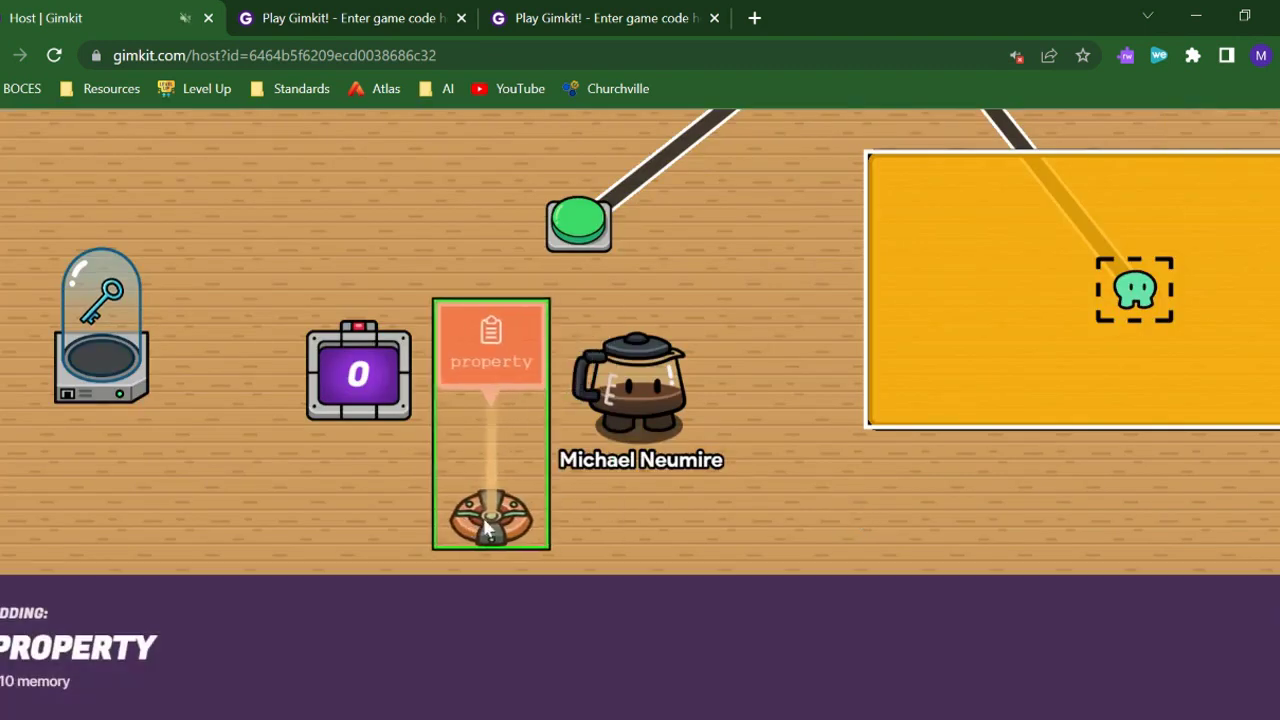
click(443, 530)
Name the new property "cool stuff" and set its property type to Number
click(461, 528)
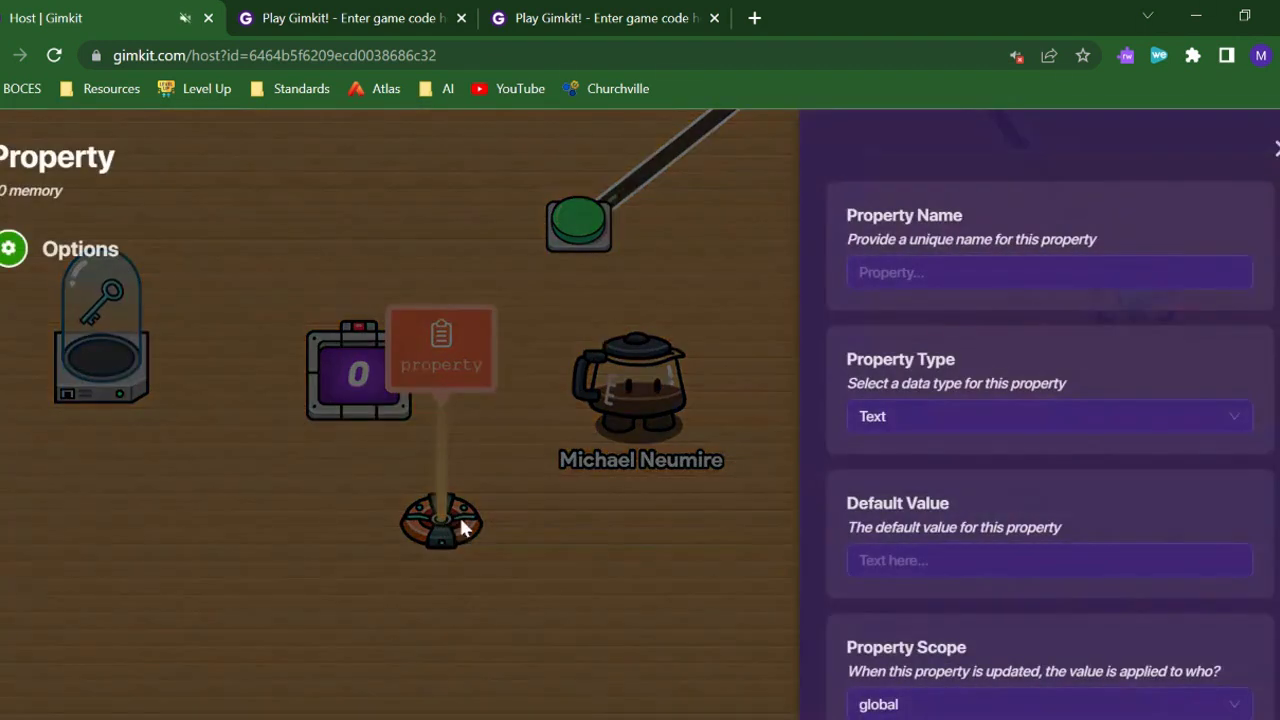
click(930, 273)
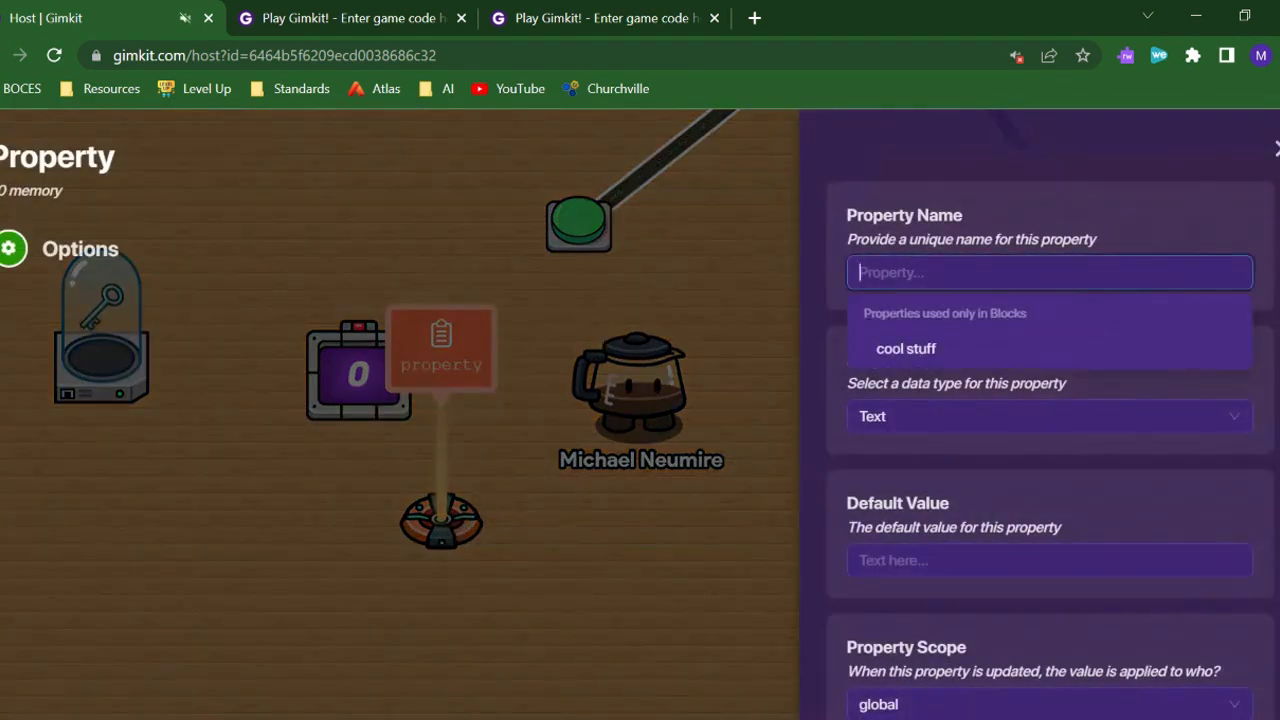
click(952, 348)
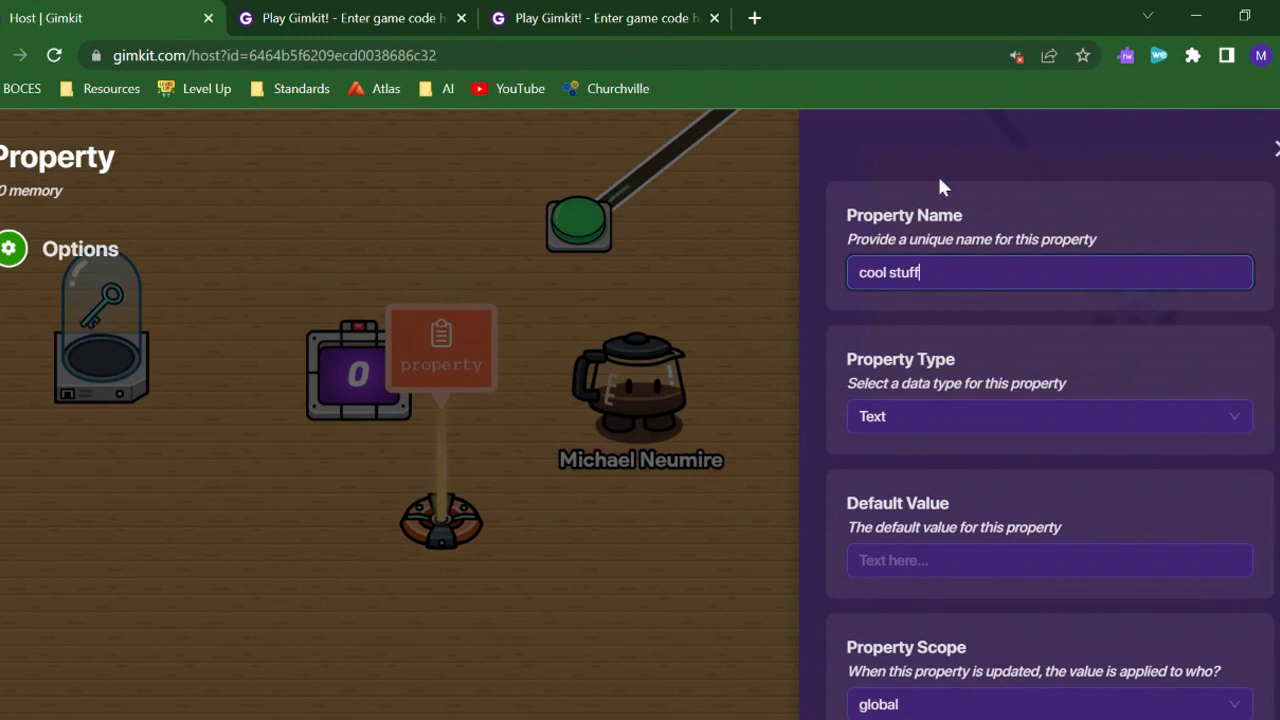
click(1040, 416)
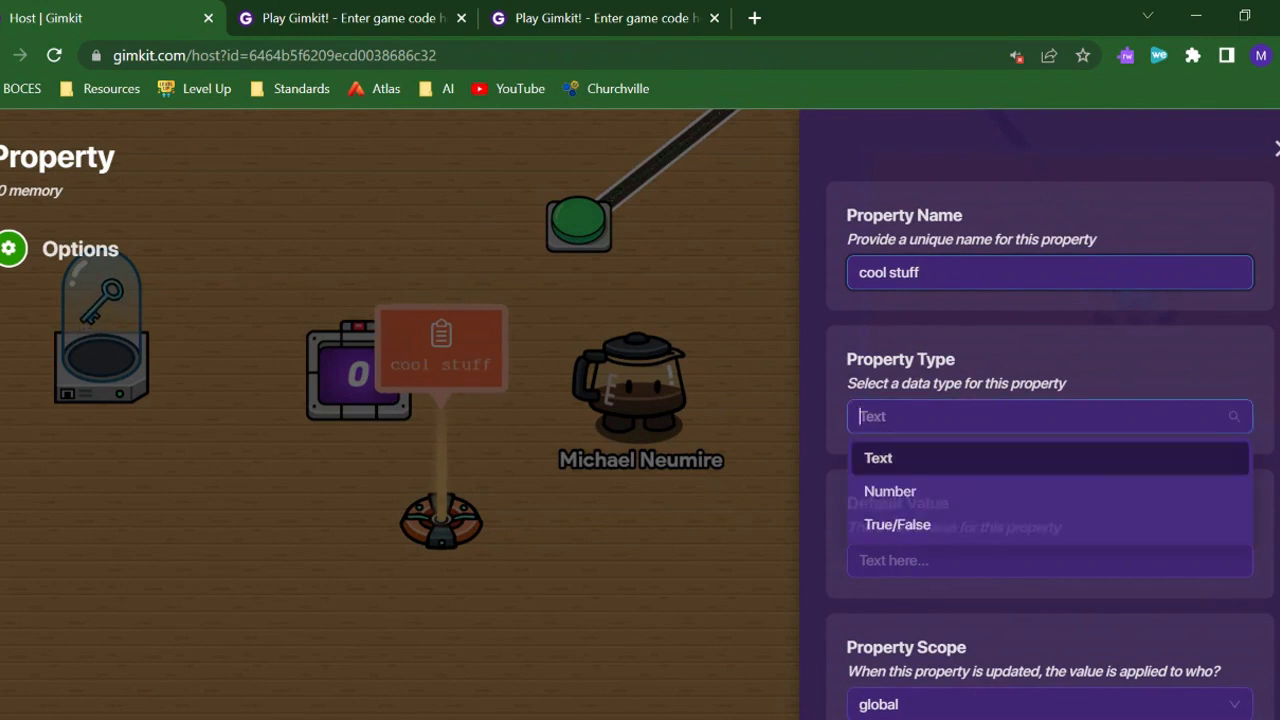
click(933, 493)
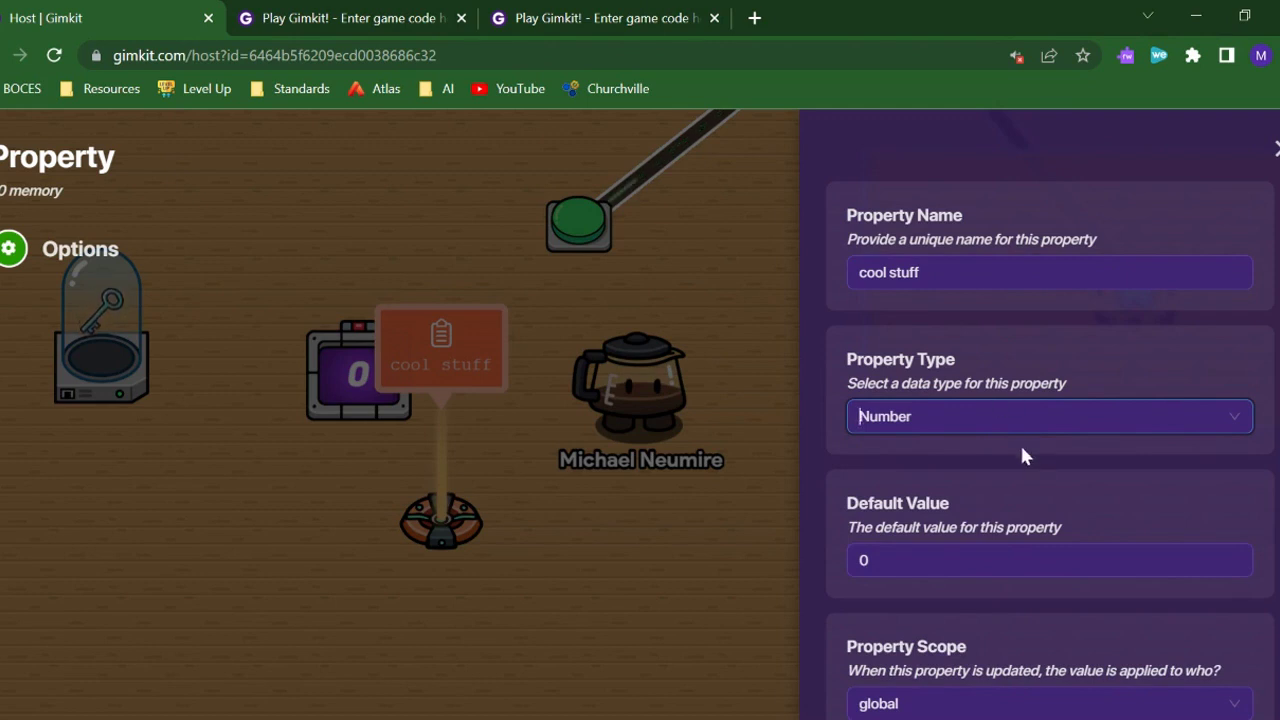
scroll(960, 455, down, 1)
scroll(857, 465, down, 2)
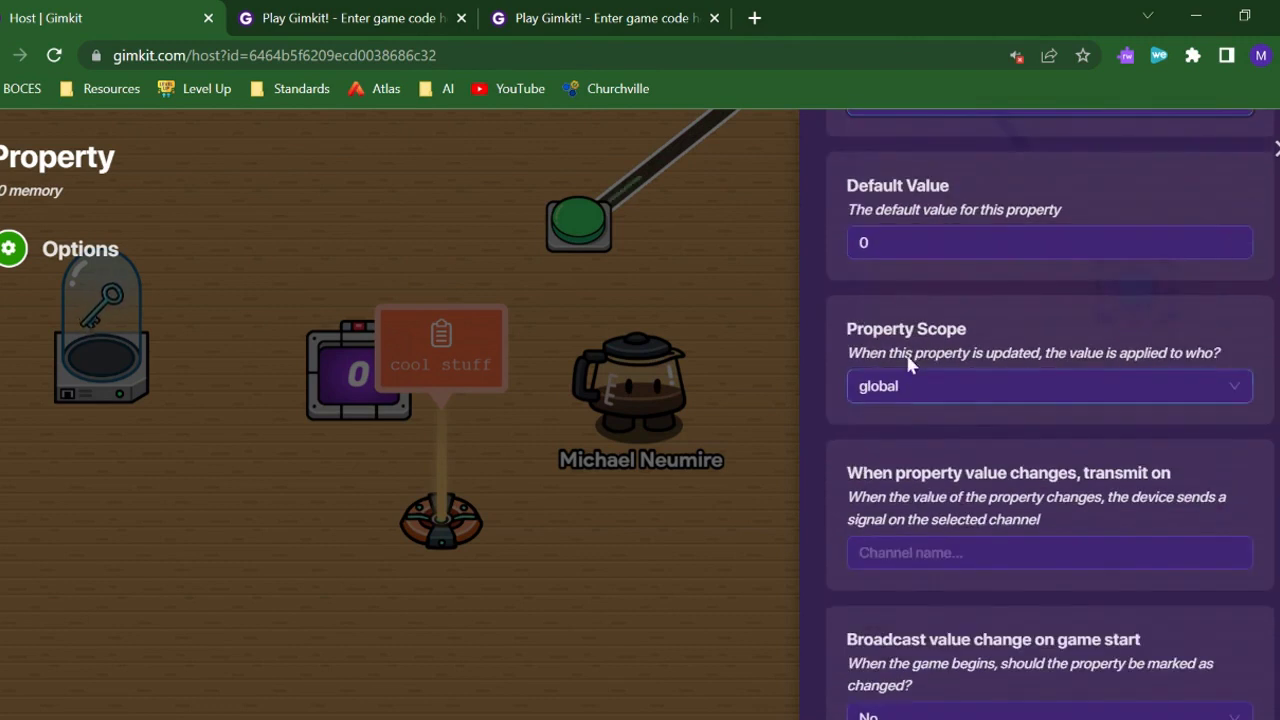
scroll(908, 363, down, 1)
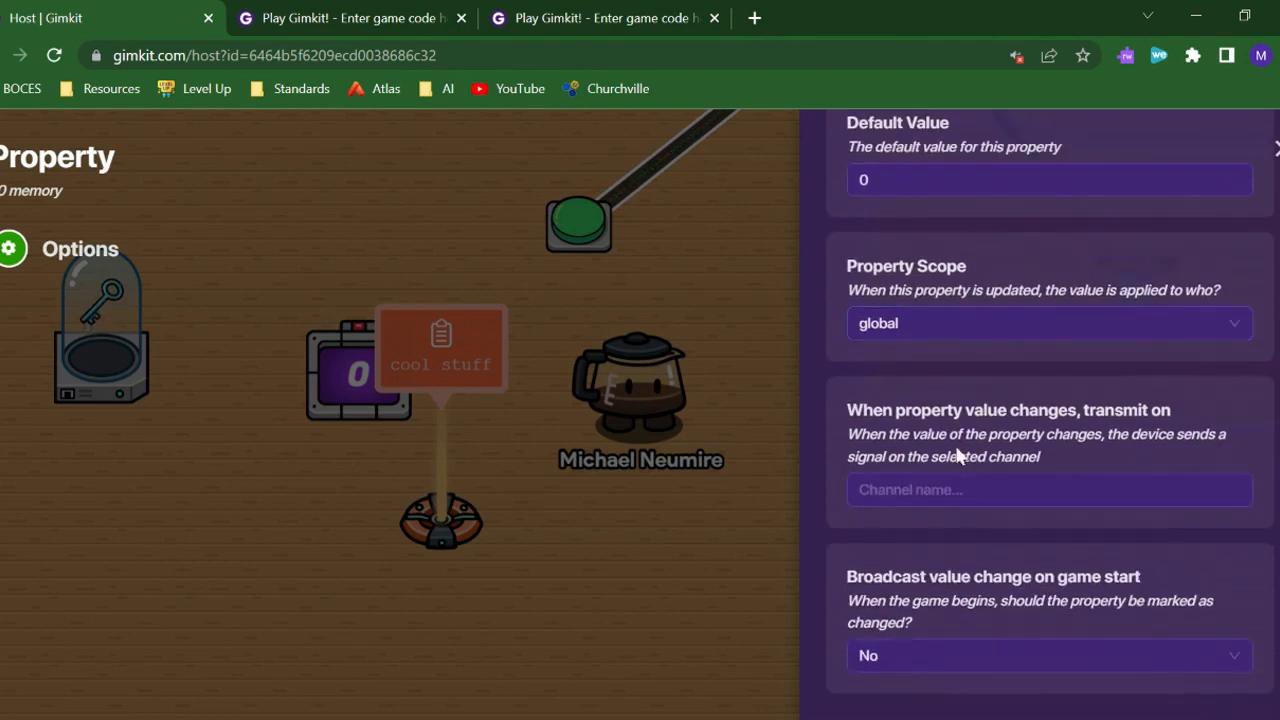
click(723, 573)
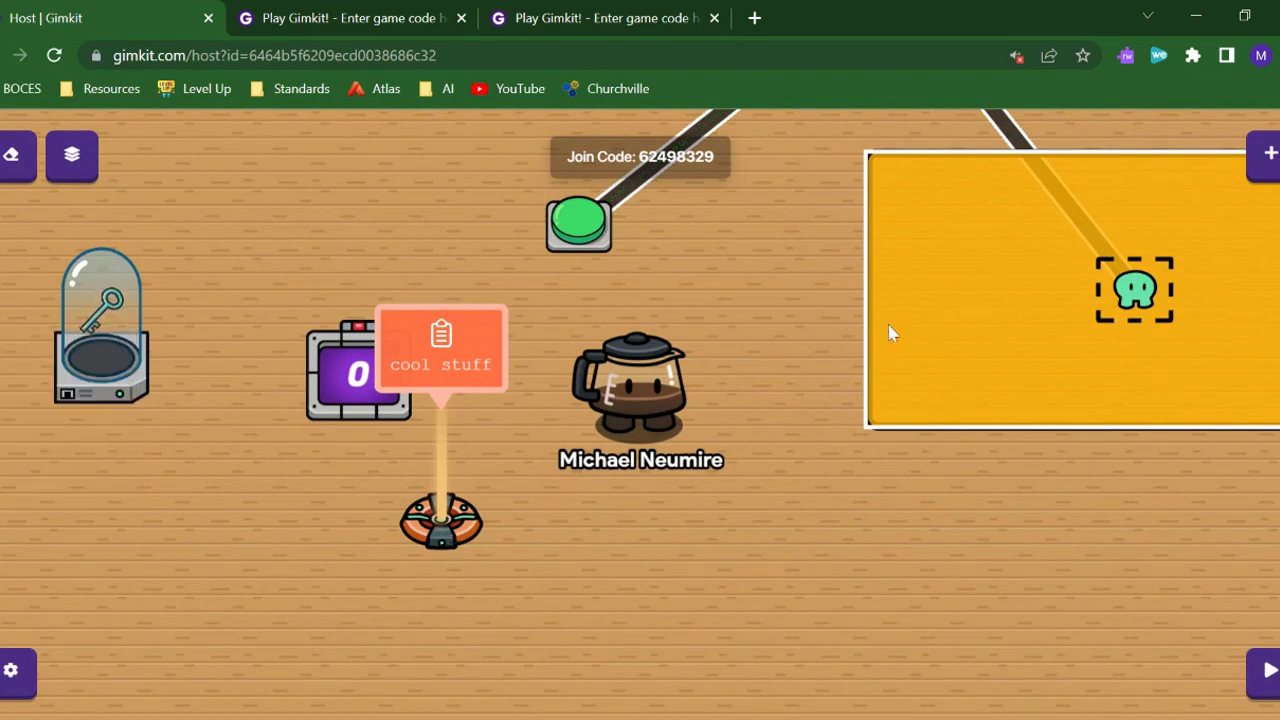
Open the counter's property settings and check whether it updates a property and which one
key(s)
key(w)
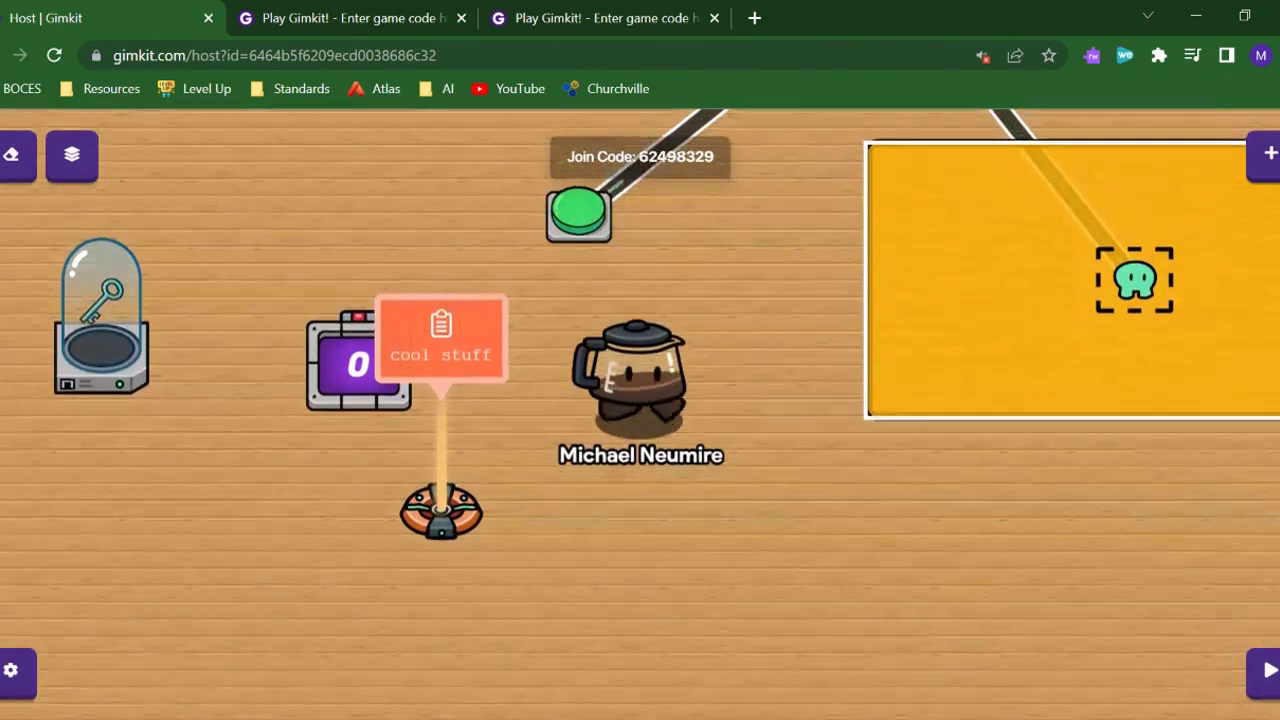
key(a)
click(402, 415)
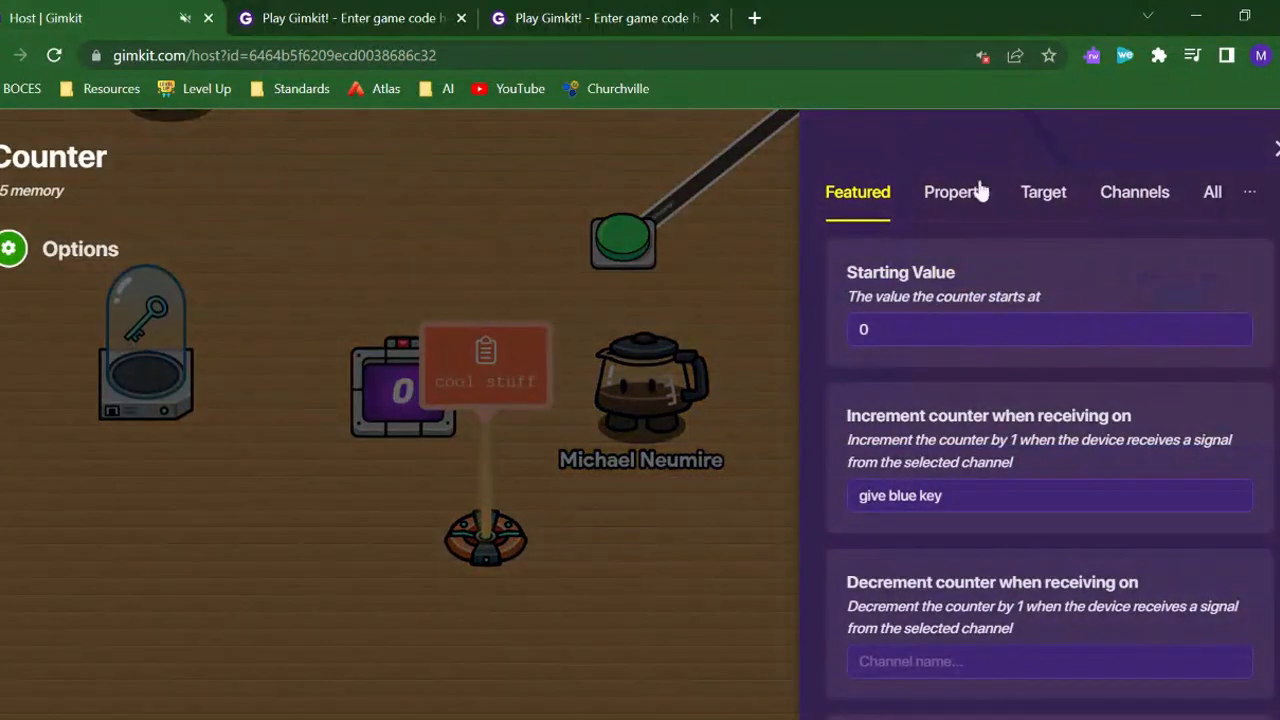
click(952, 203)
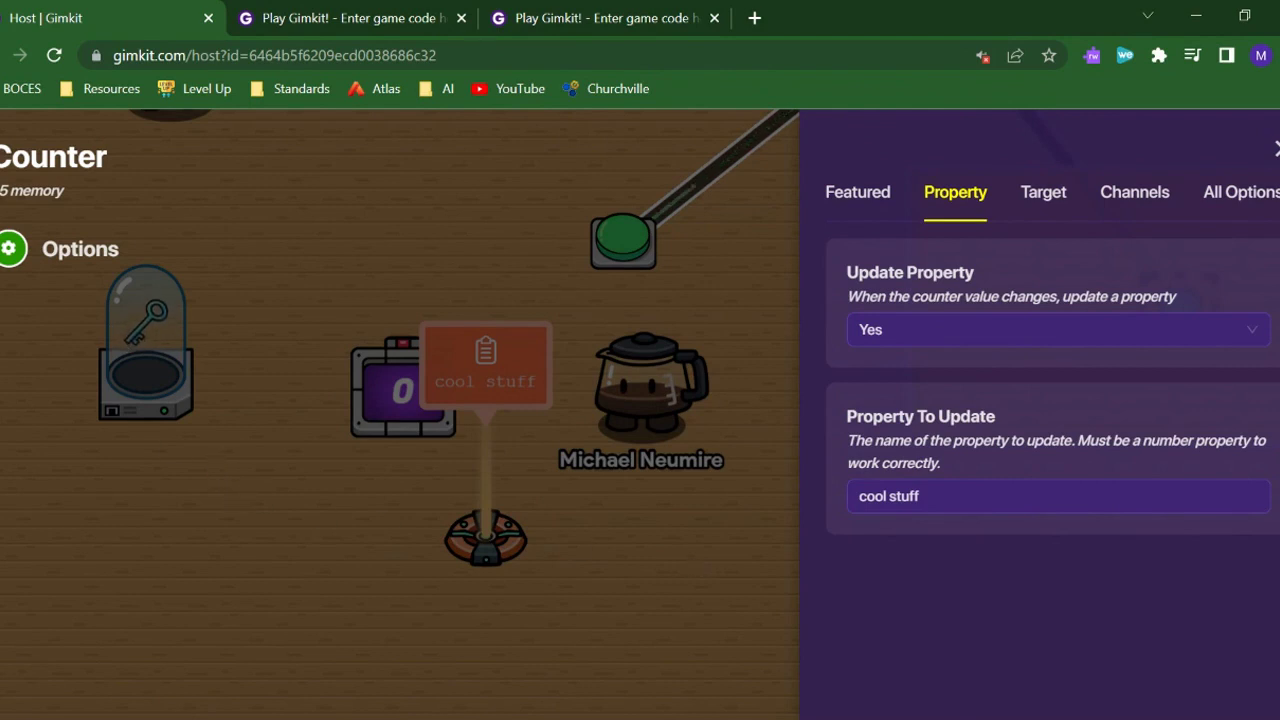
click(685, 566)
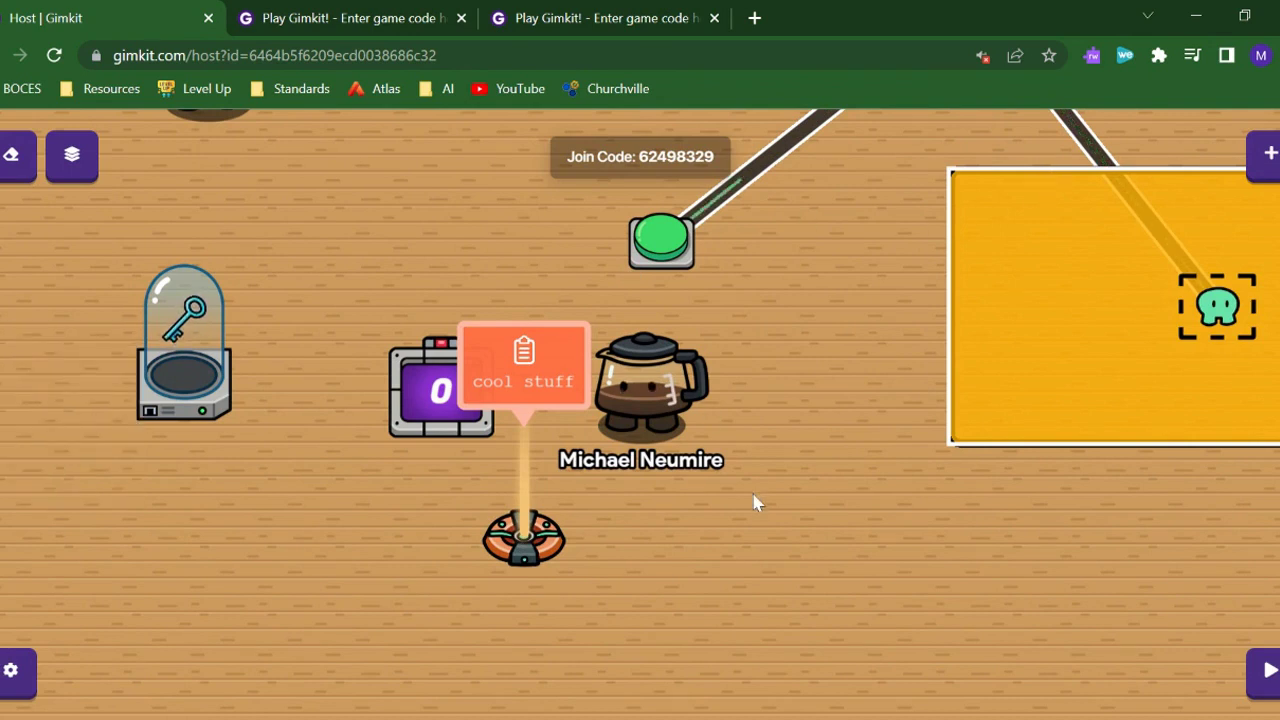
Open the orange zone's options and check the channel it transmits on when a player enters
key(w)
key(Up)
key(Left)
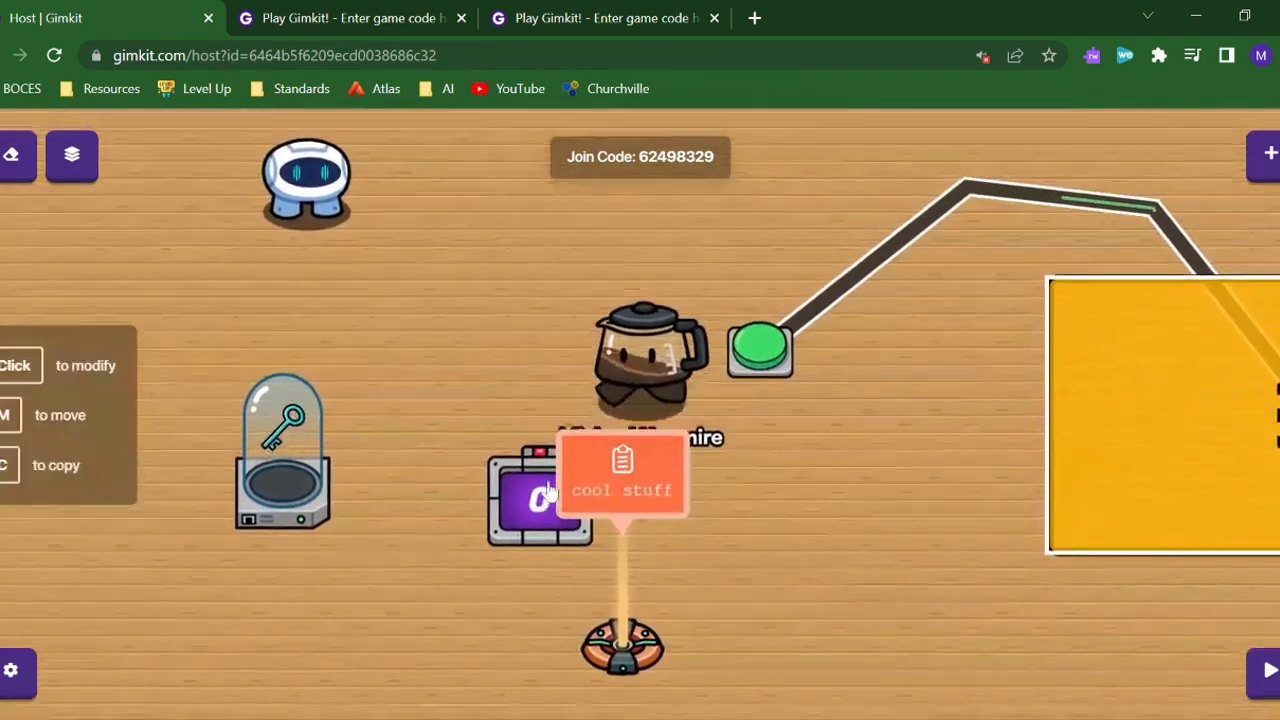
key(Left)
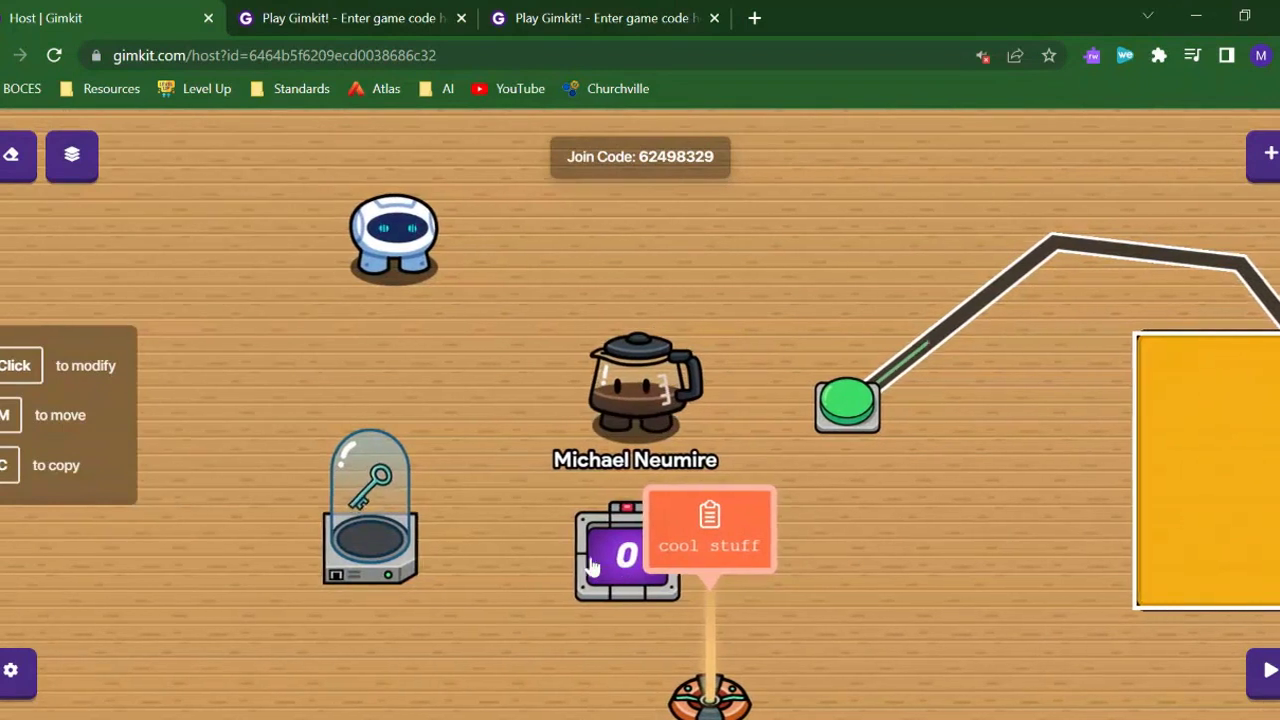
key(Right)
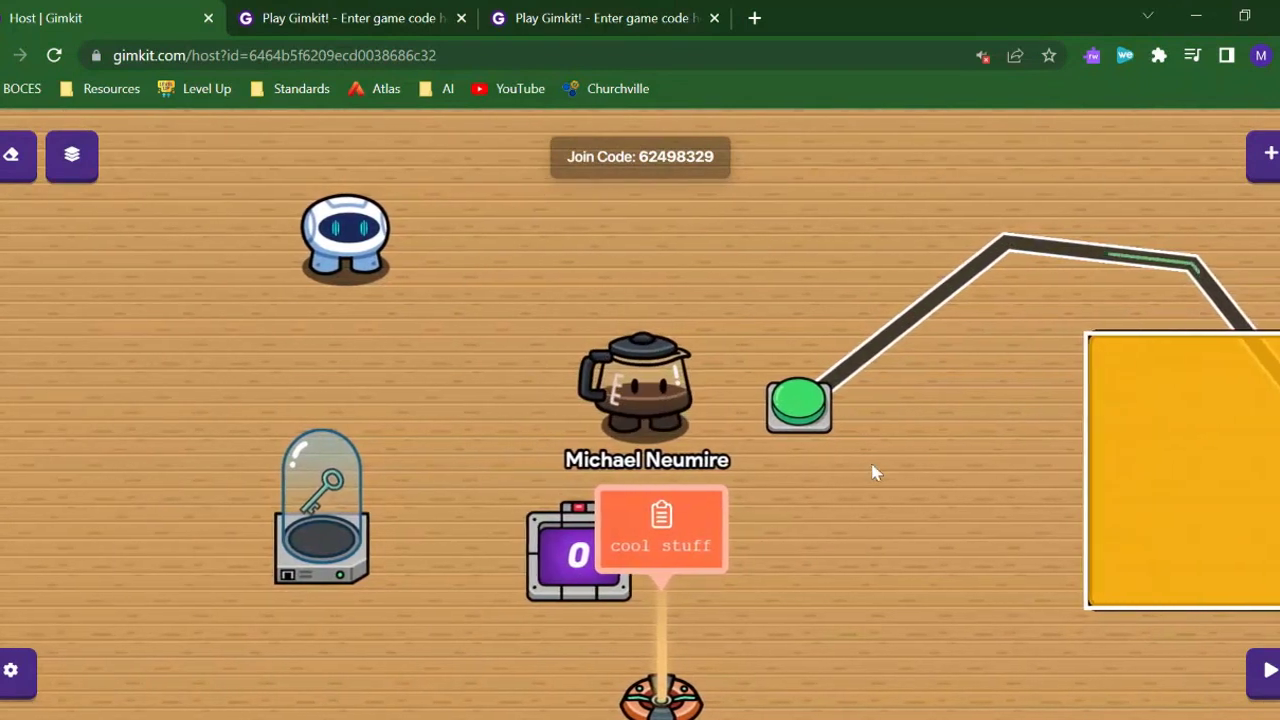
key(Down)
key(Right)
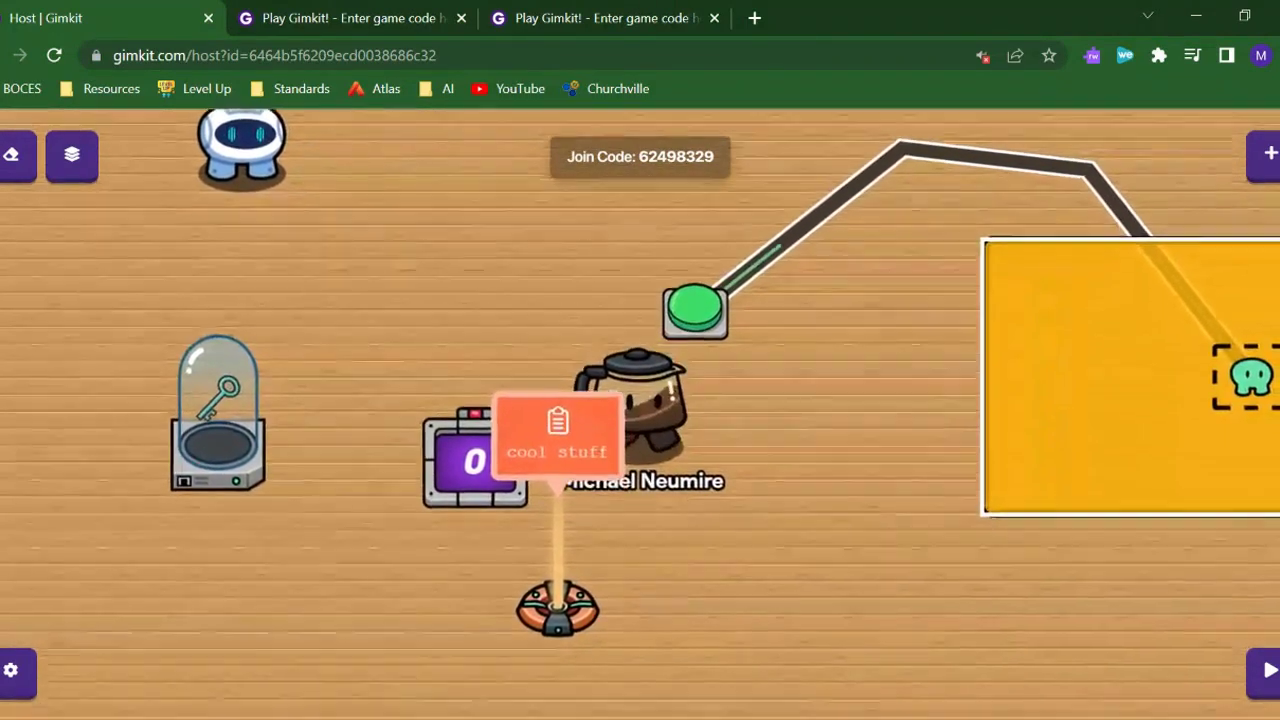
key(Right)
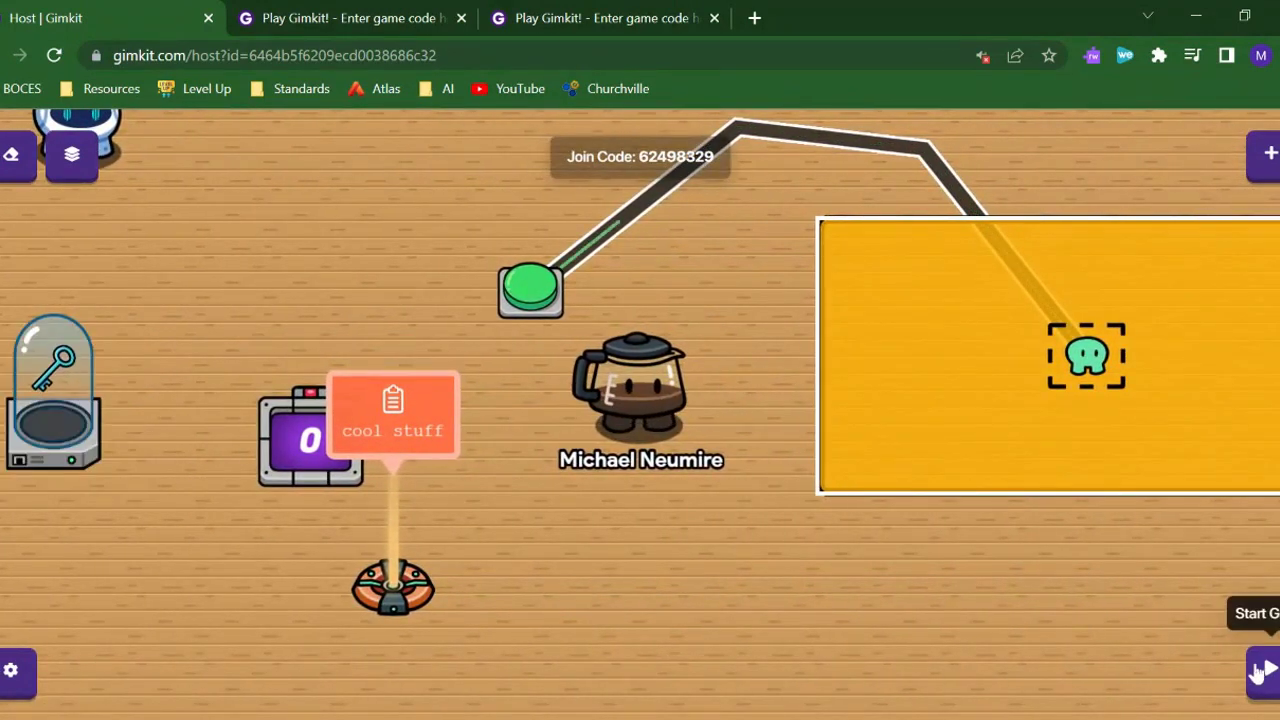
key(Left)
key(Up)
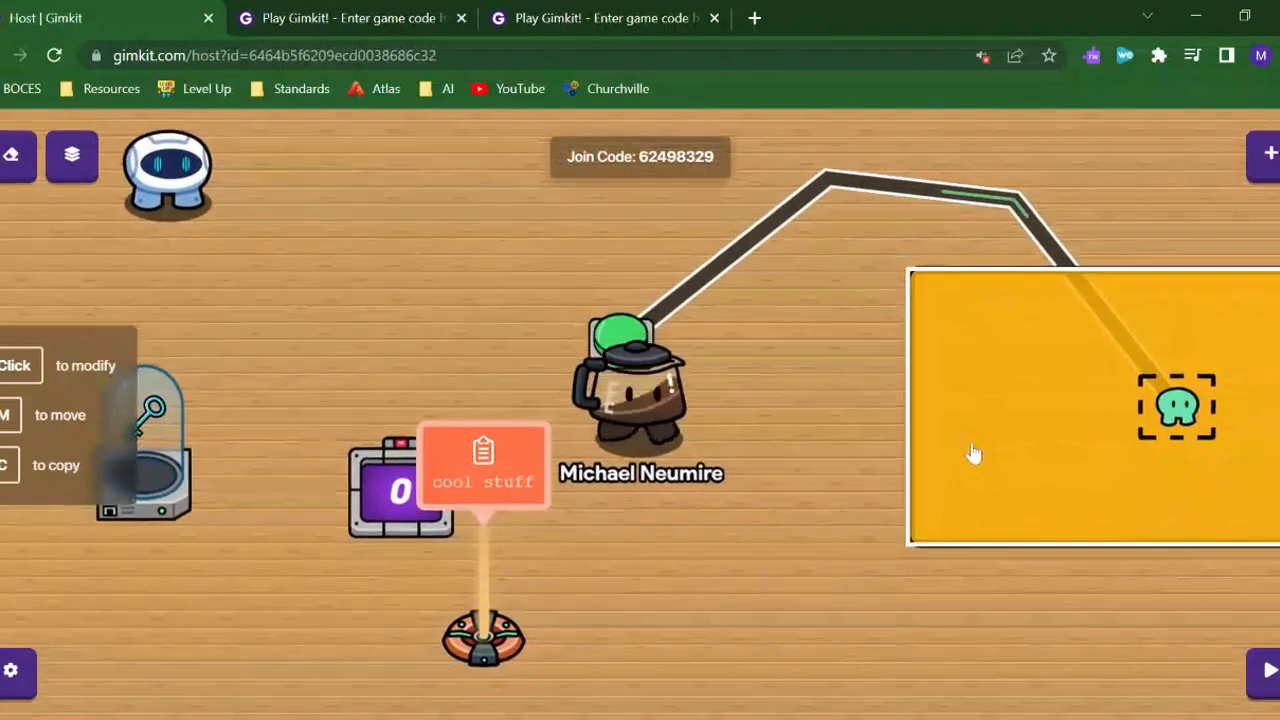
click(983, 415)
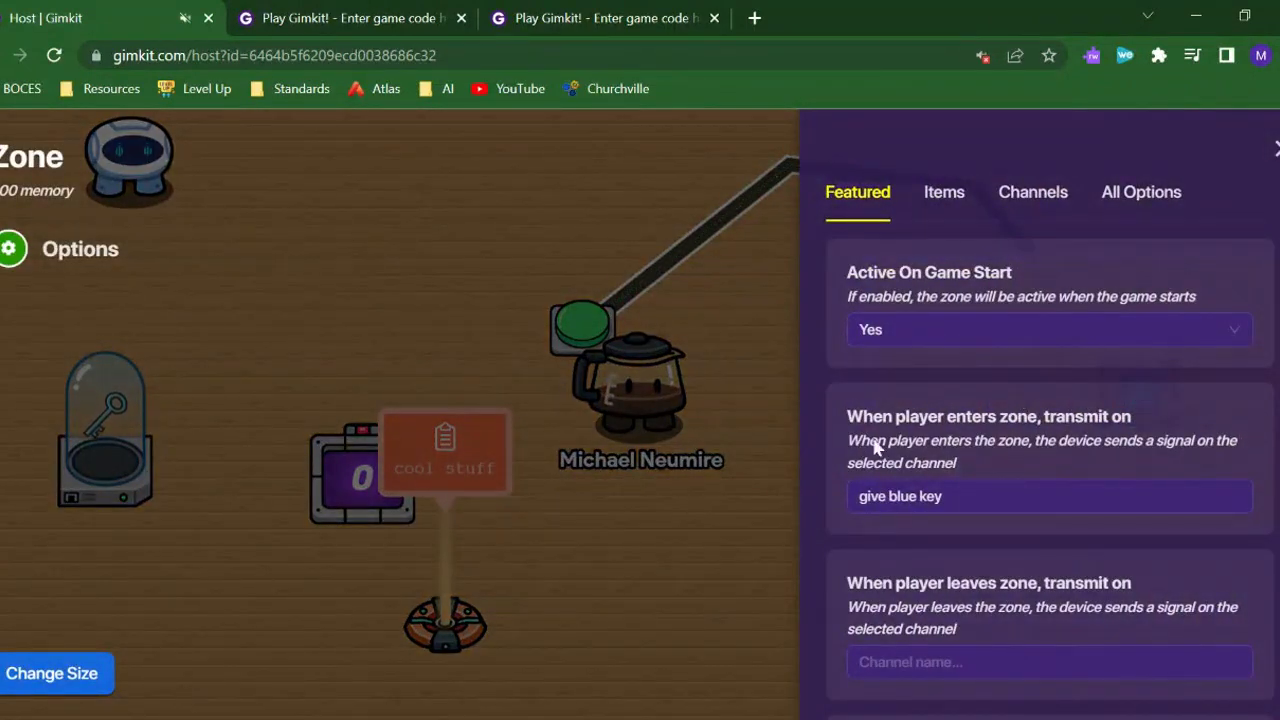
click(1049, 496)
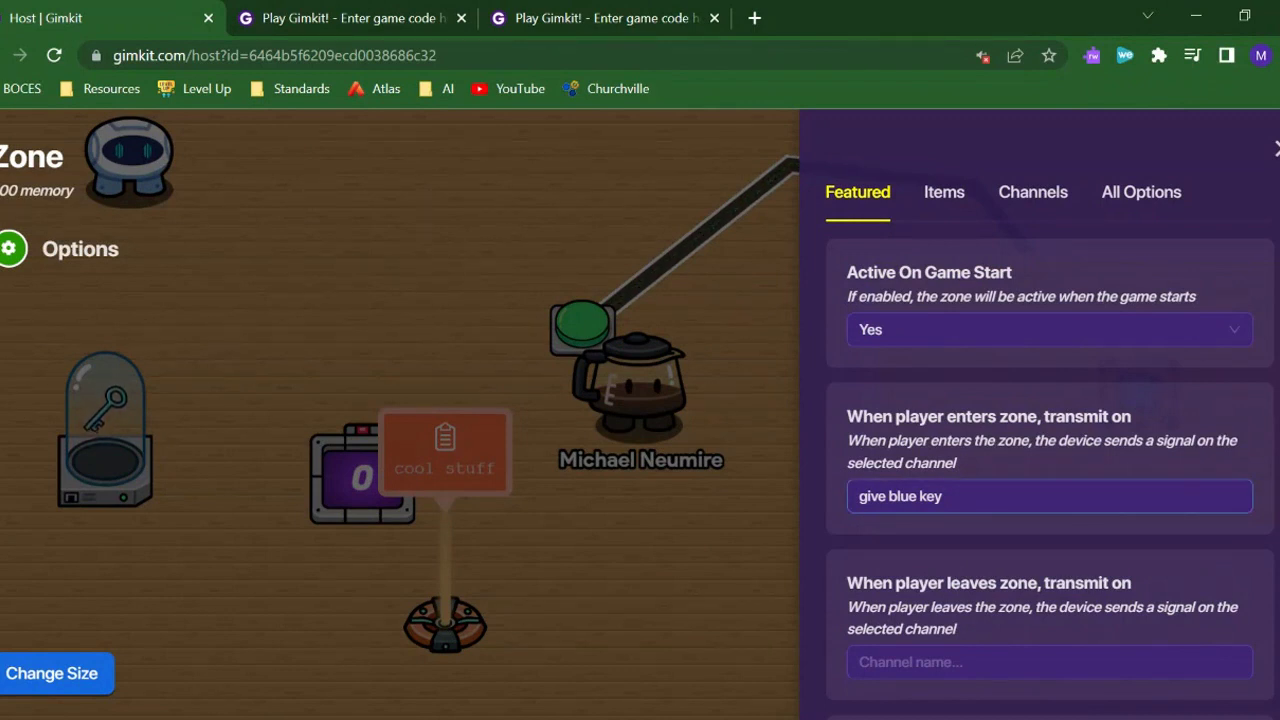
Review the counter's options and check which channel increments it, then close them
click(780, 512)
click(368, 498)
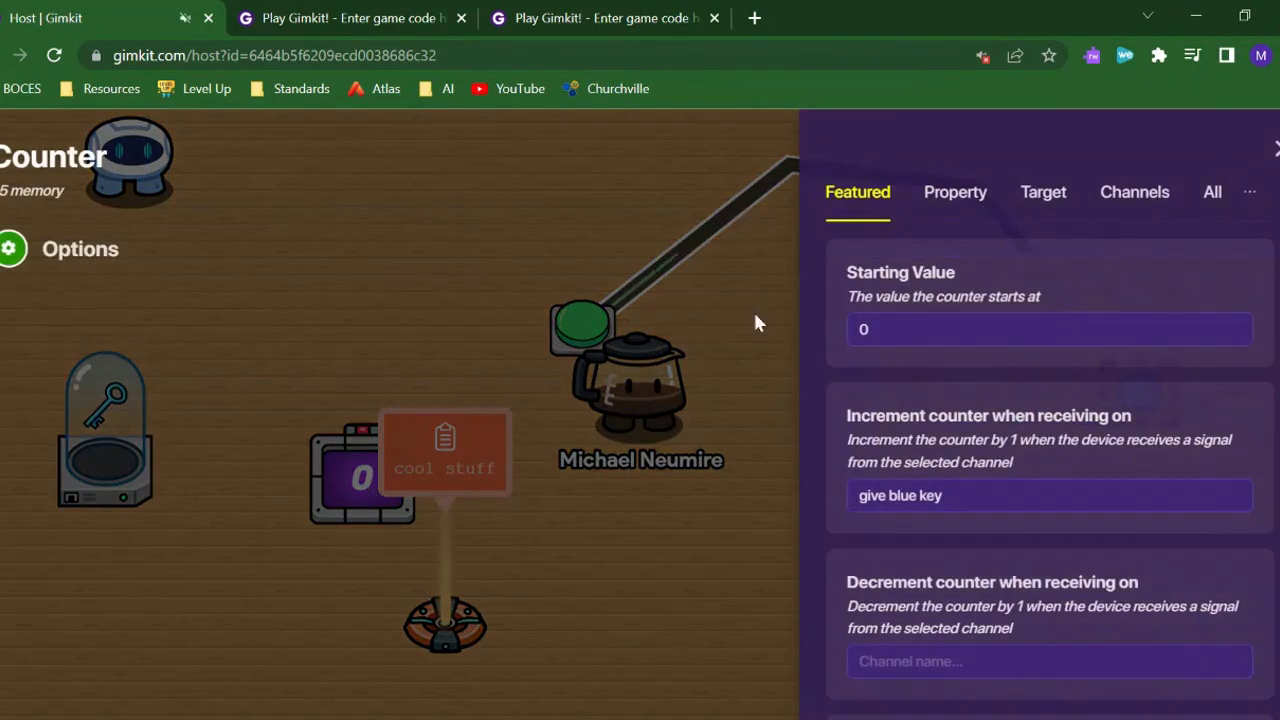
click(1062, 207)
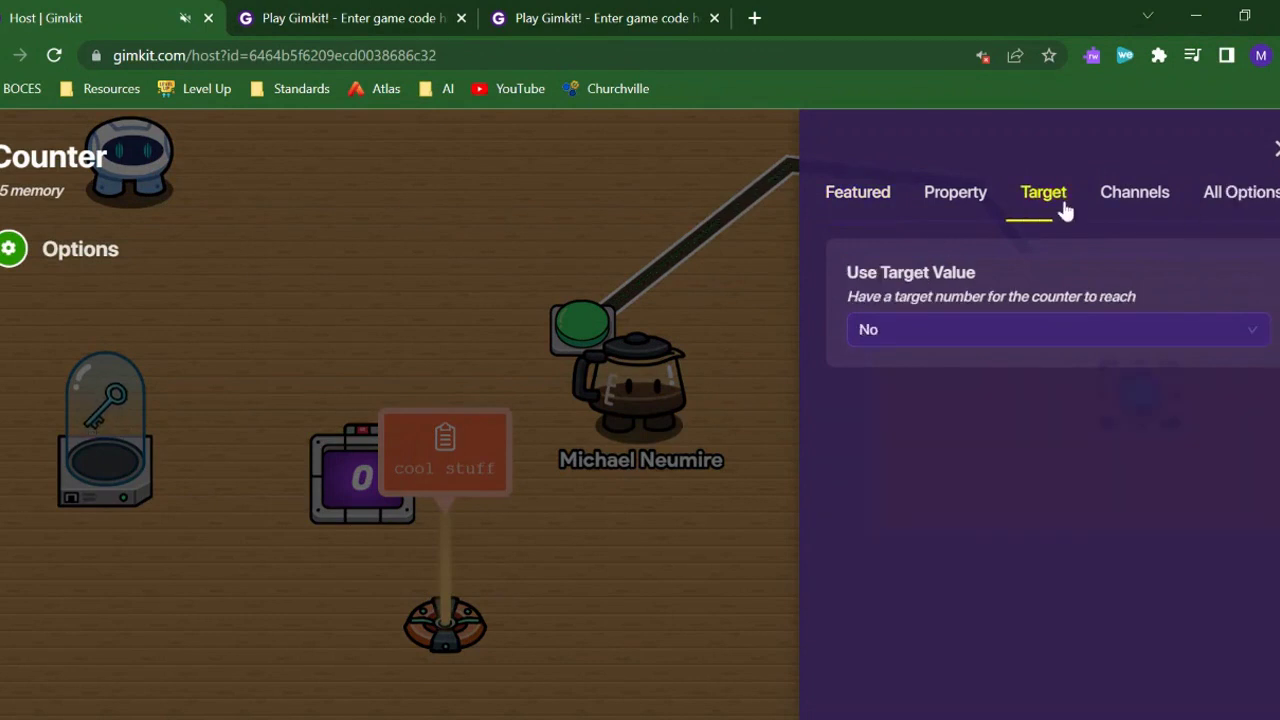
click(1142, 196)
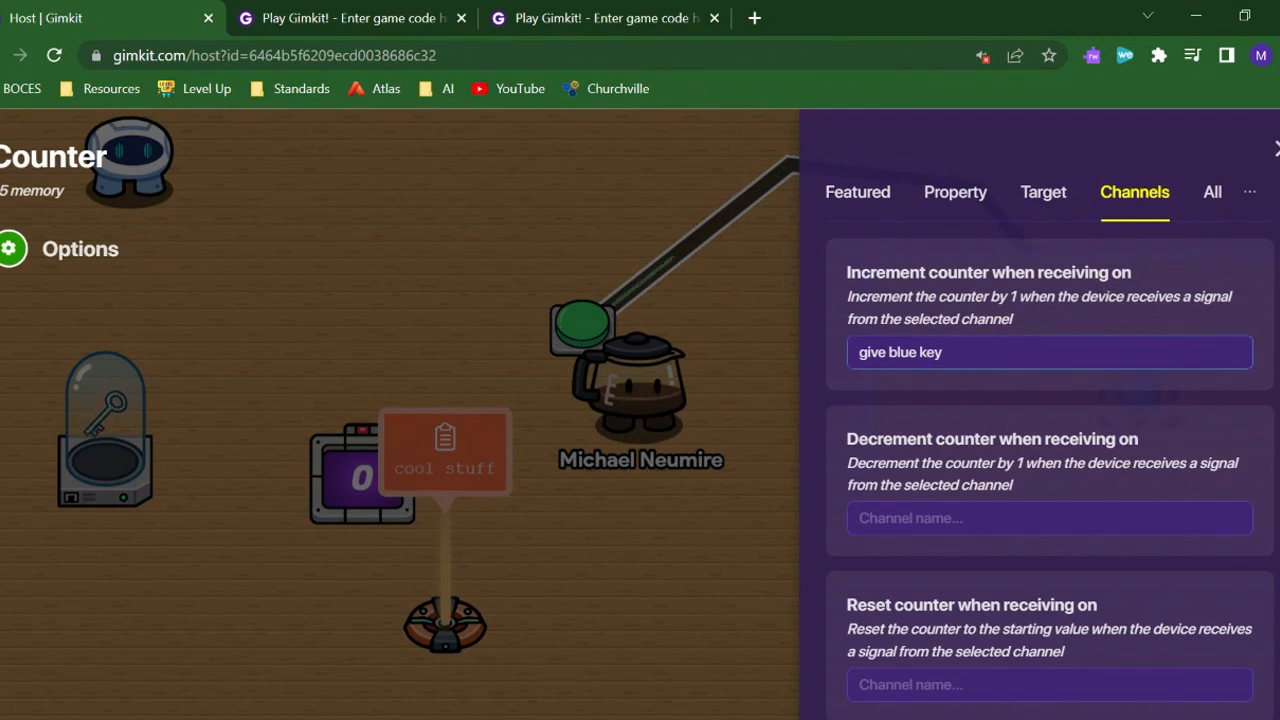
click(461, 282)
Open the sentry's knockout options and check the channel it transmits on when knocked out
key(a)
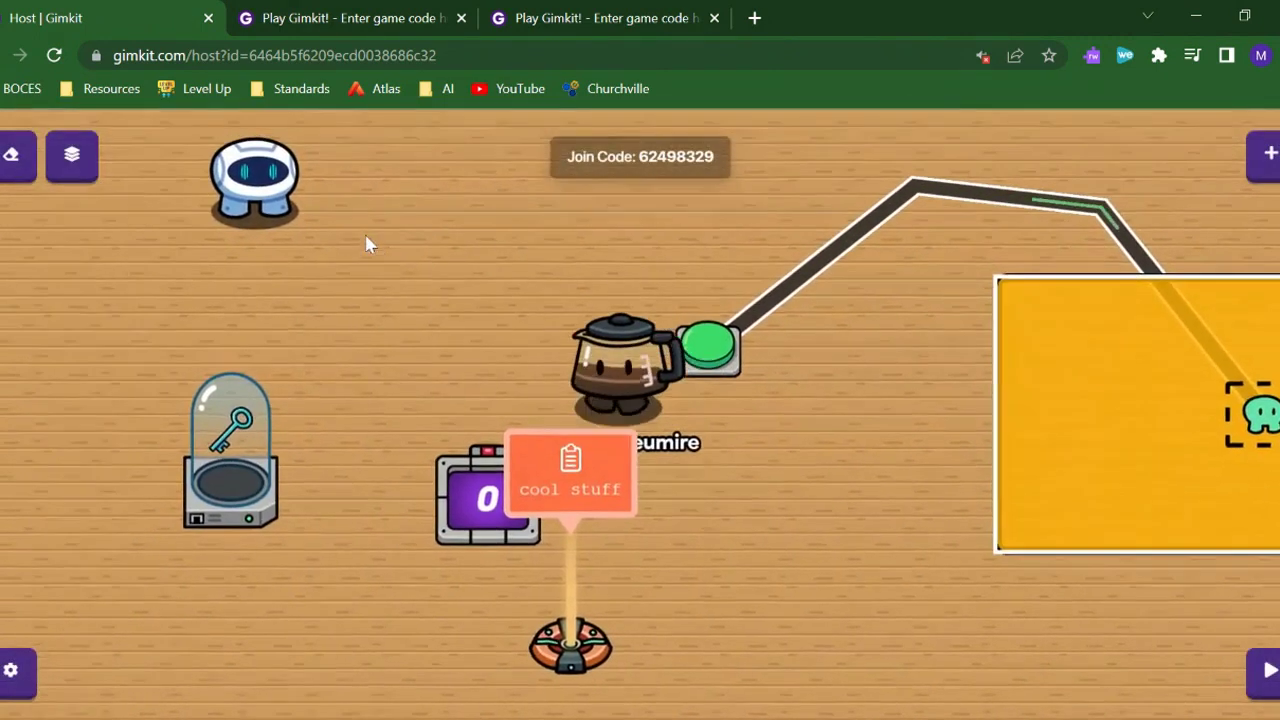
key(w)
key(a)
key(w)
click(365, 275)
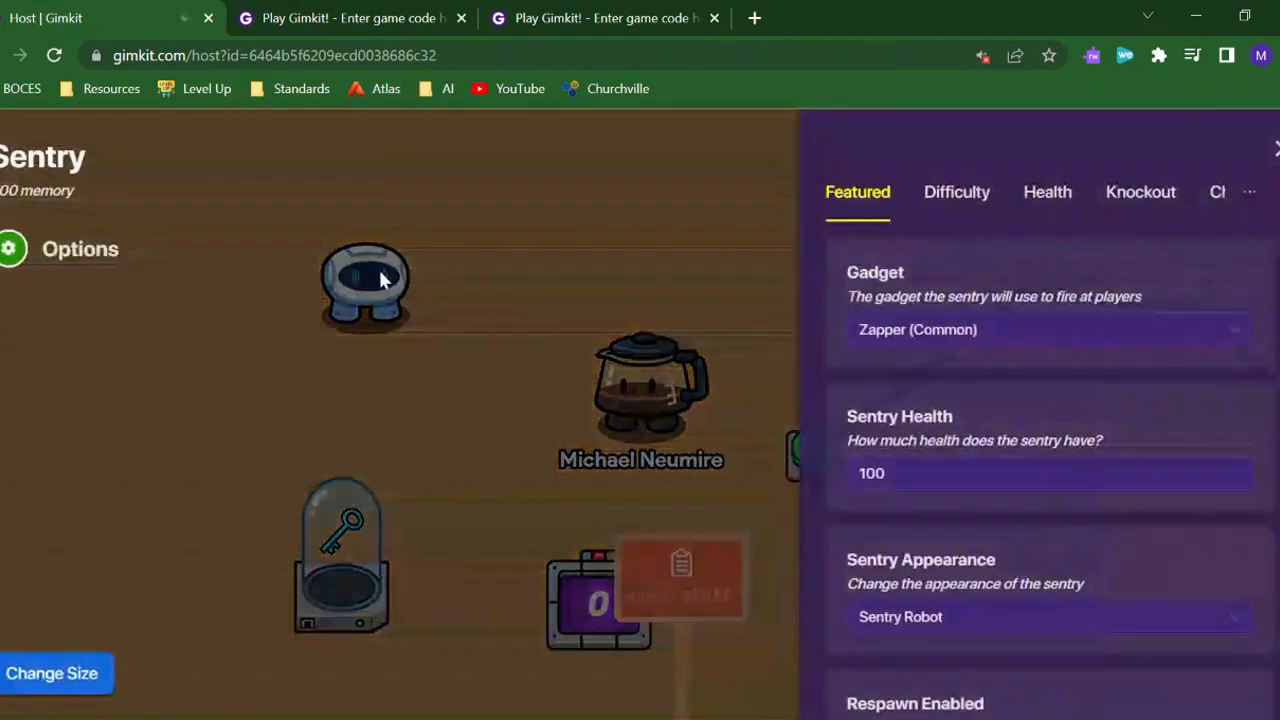
click(1150, 194)
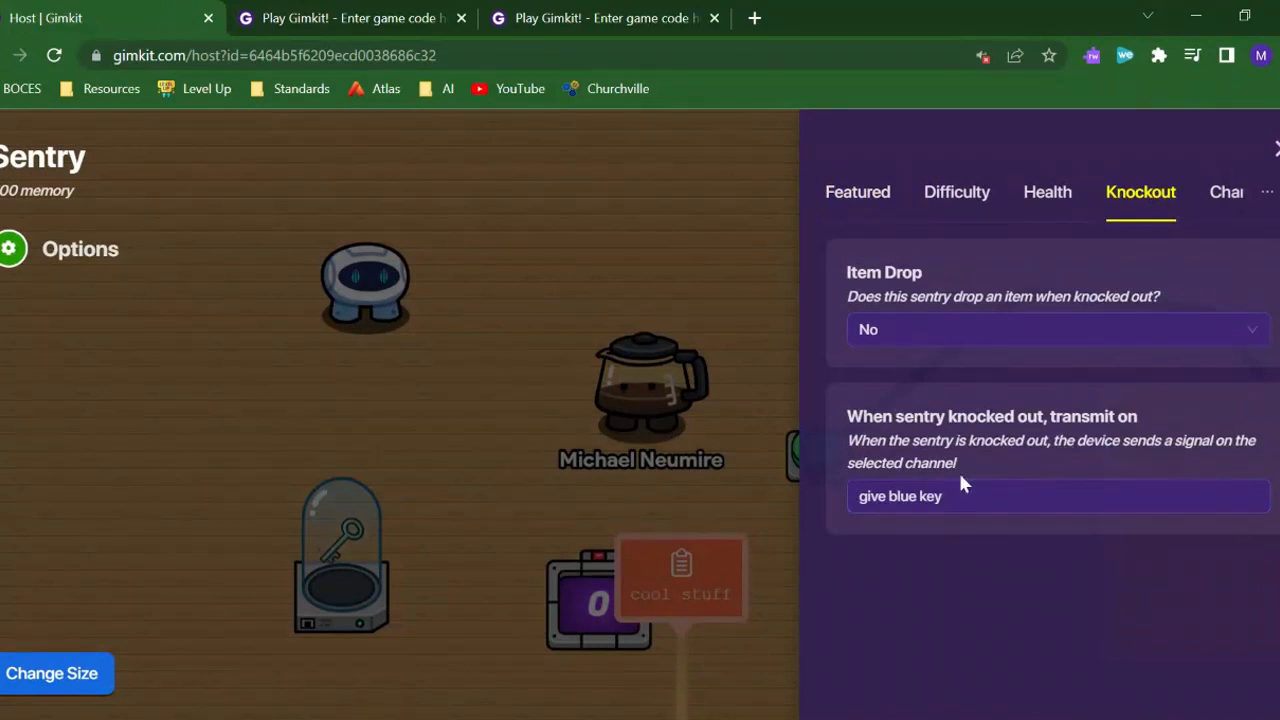
click(477, 451)
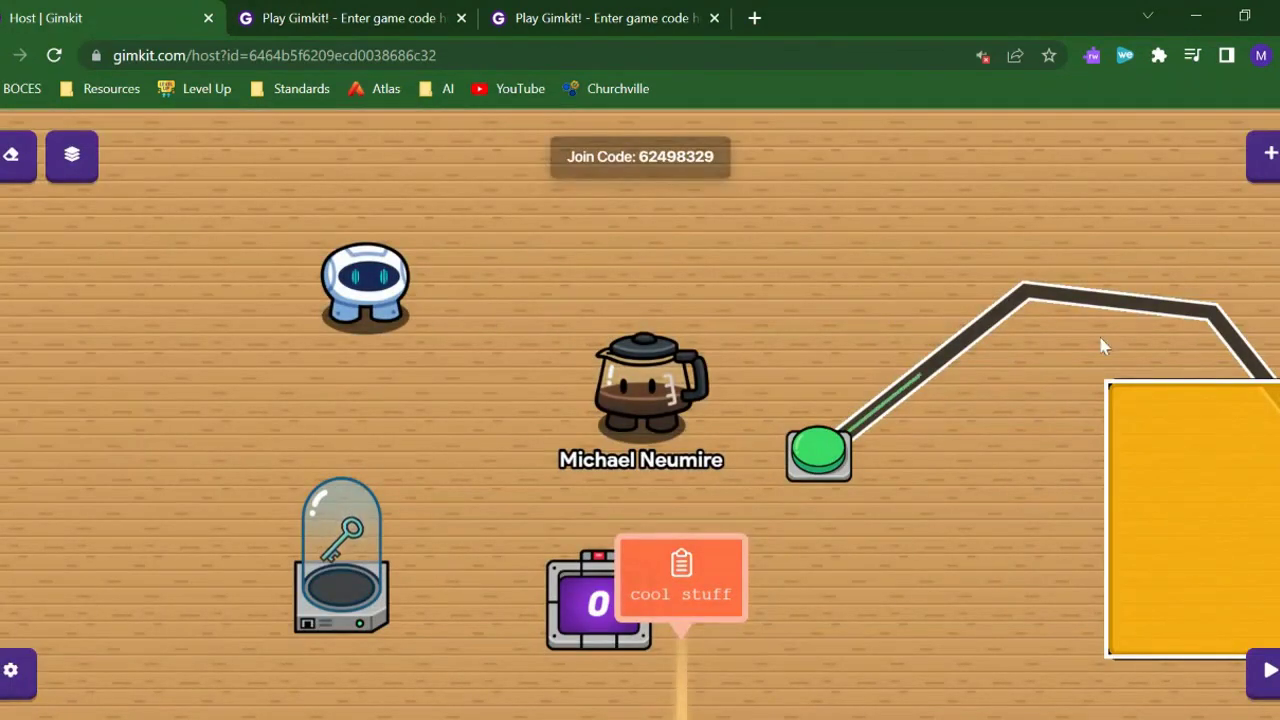
Start a test game, walk the character to the green button beside the orange zone and activate it
key(s)
key(Down)
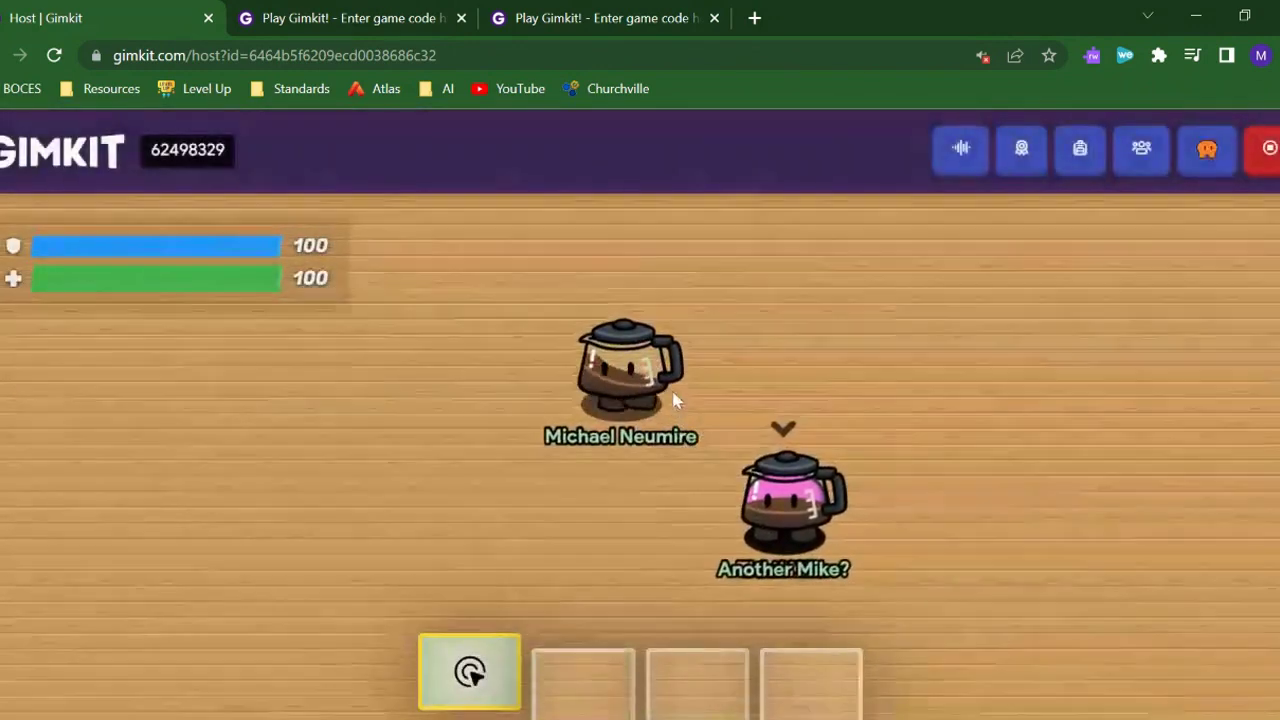
key(a)
key(w)
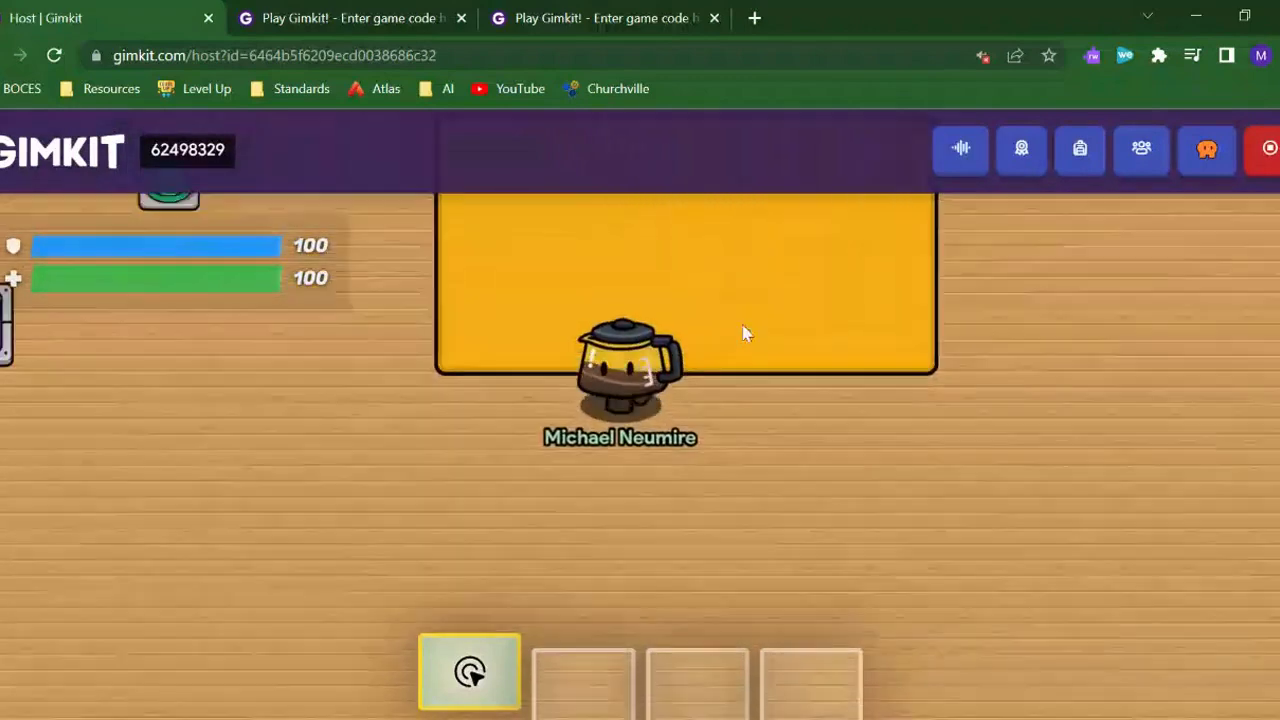
key(Up)
key(Left)
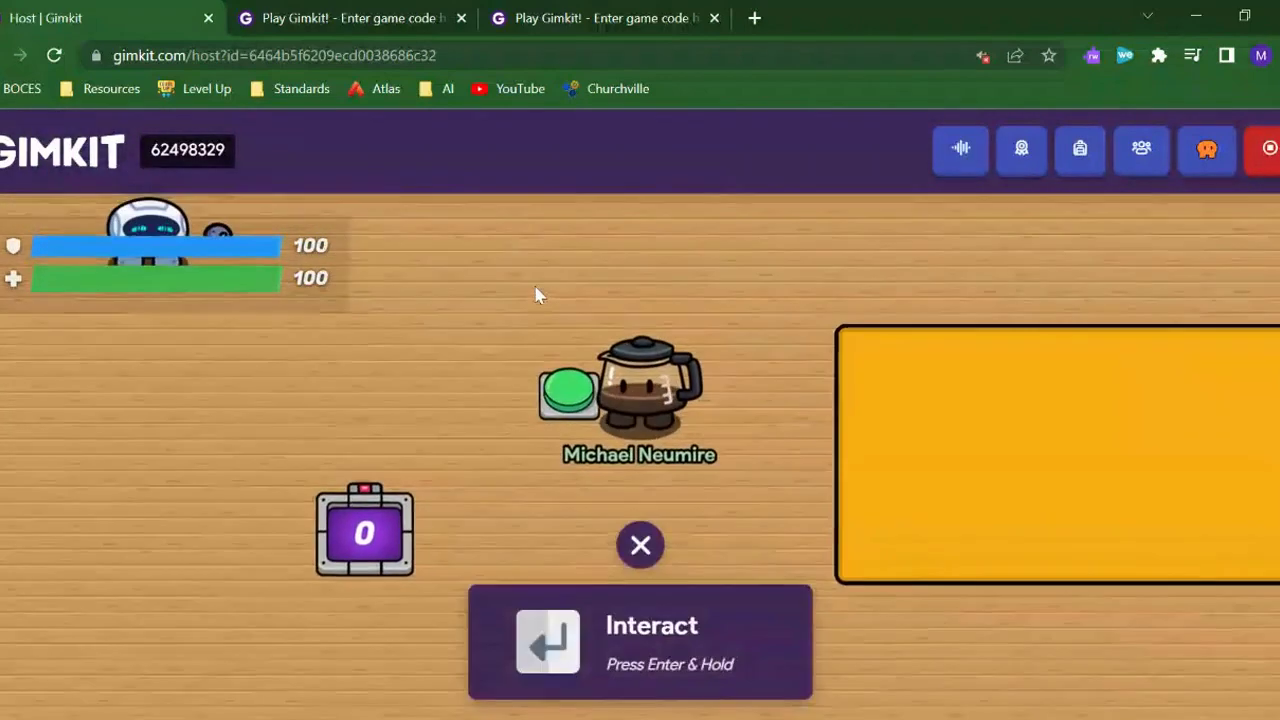
key(Return)
key(Right)
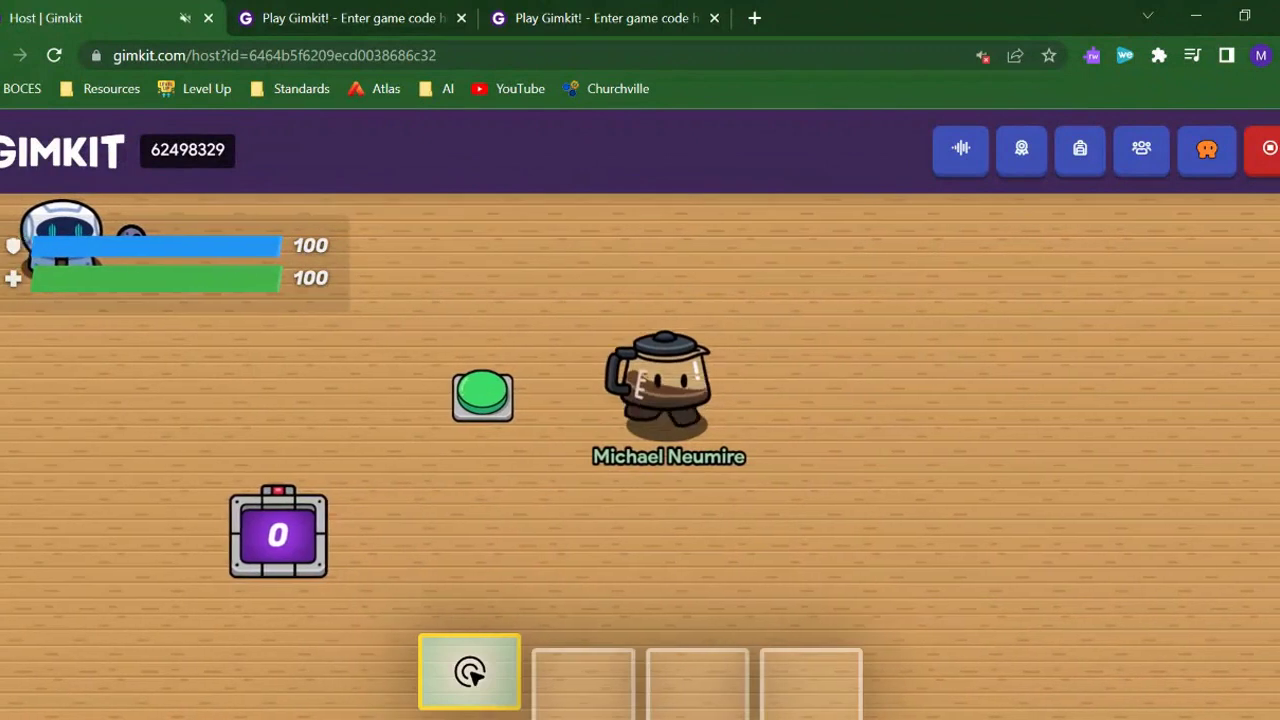
Open the in-game leaderboard, check each team's "Cool stuff I did" score, and close it
key(Down)
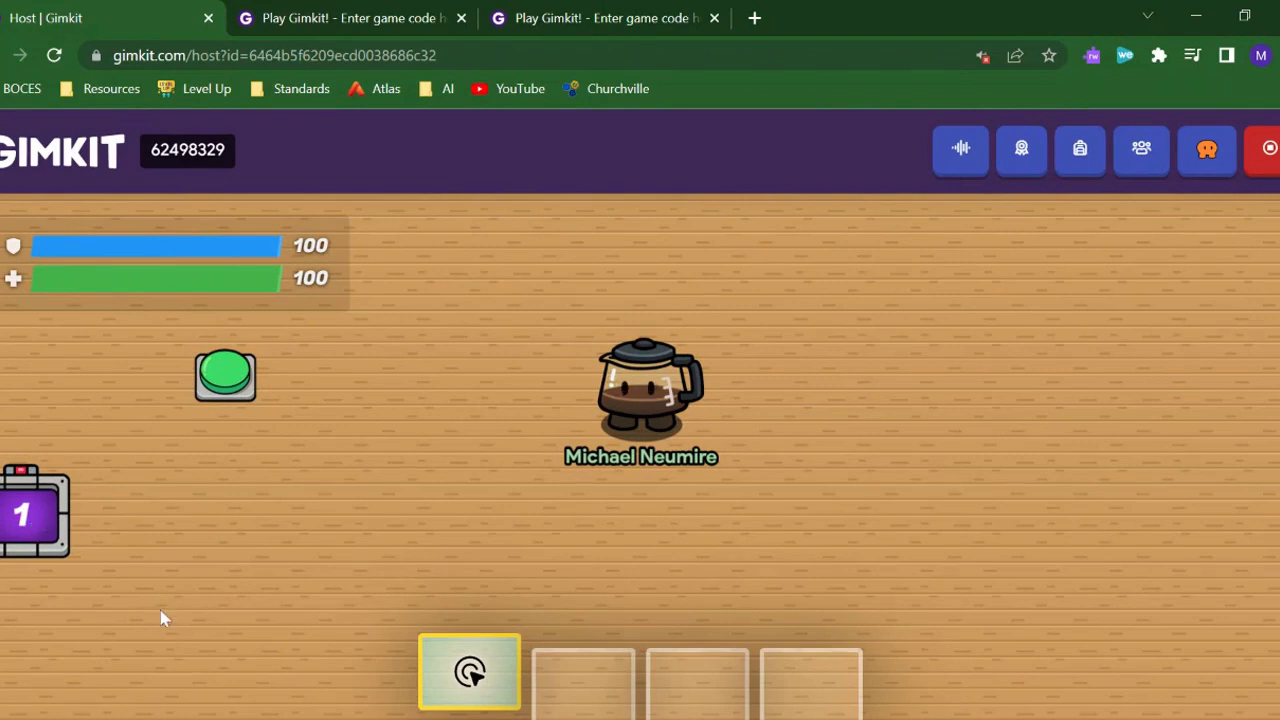
click(1024, 160)
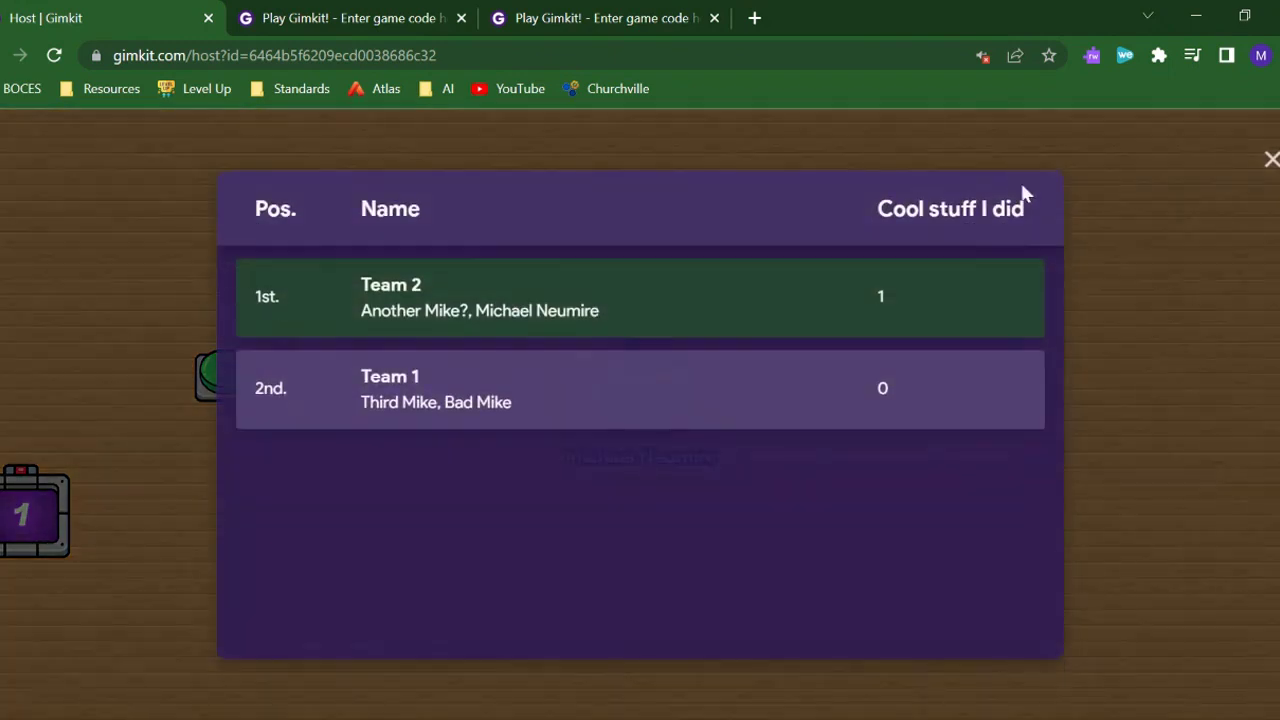
click(1265, 163)
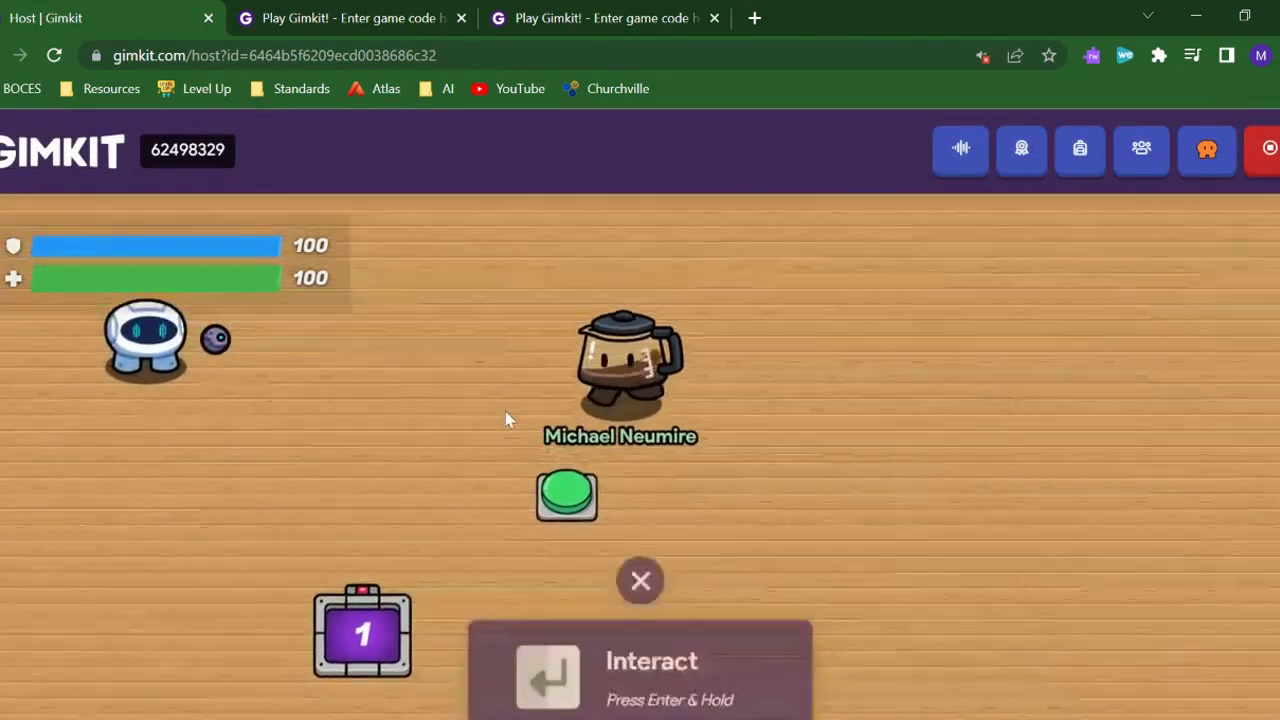
key(s)
key(d)
key(s)
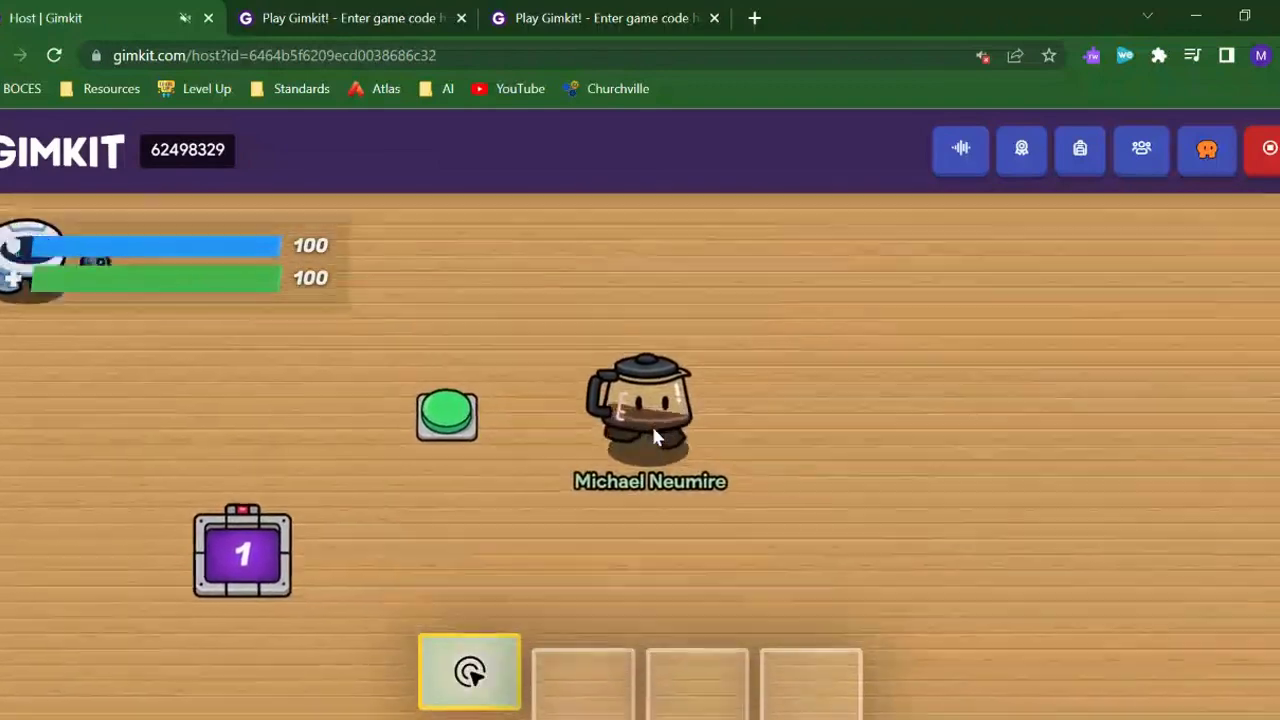
key(Down)
key(Left)
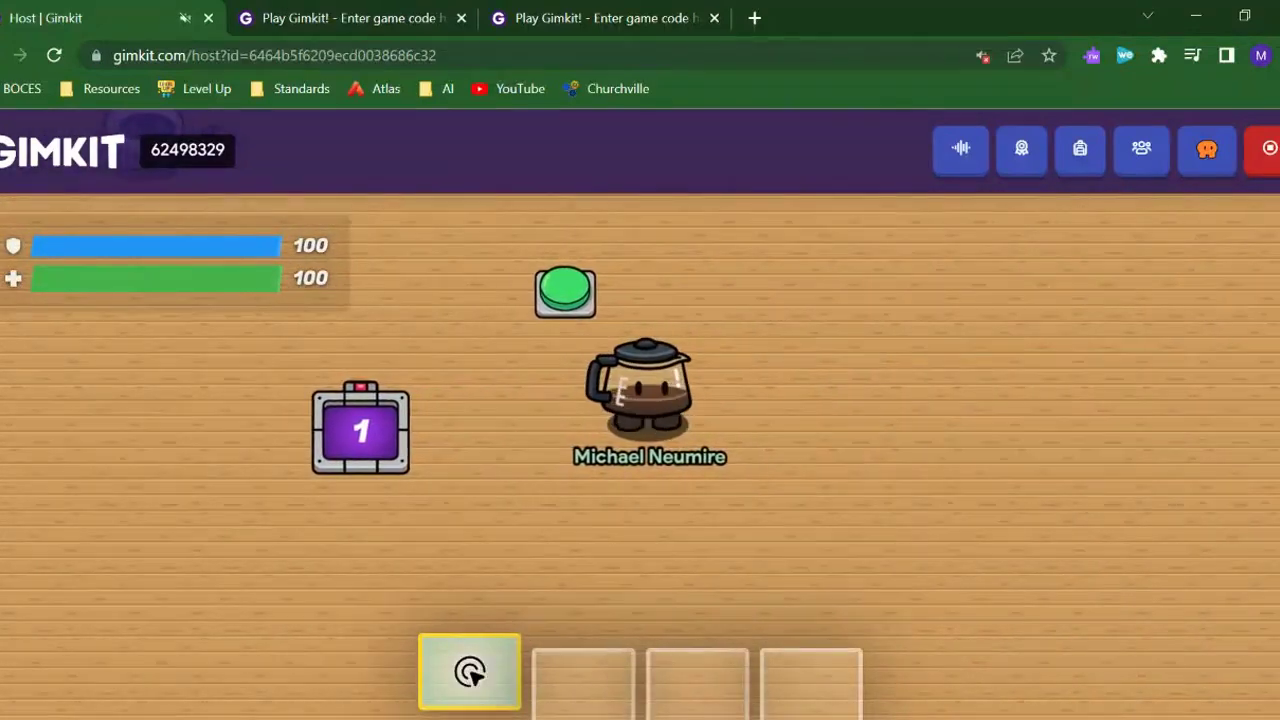
Restart the test game and bring the character back to the green button to activate it again
key(Right)
key(Up)
key(Left)
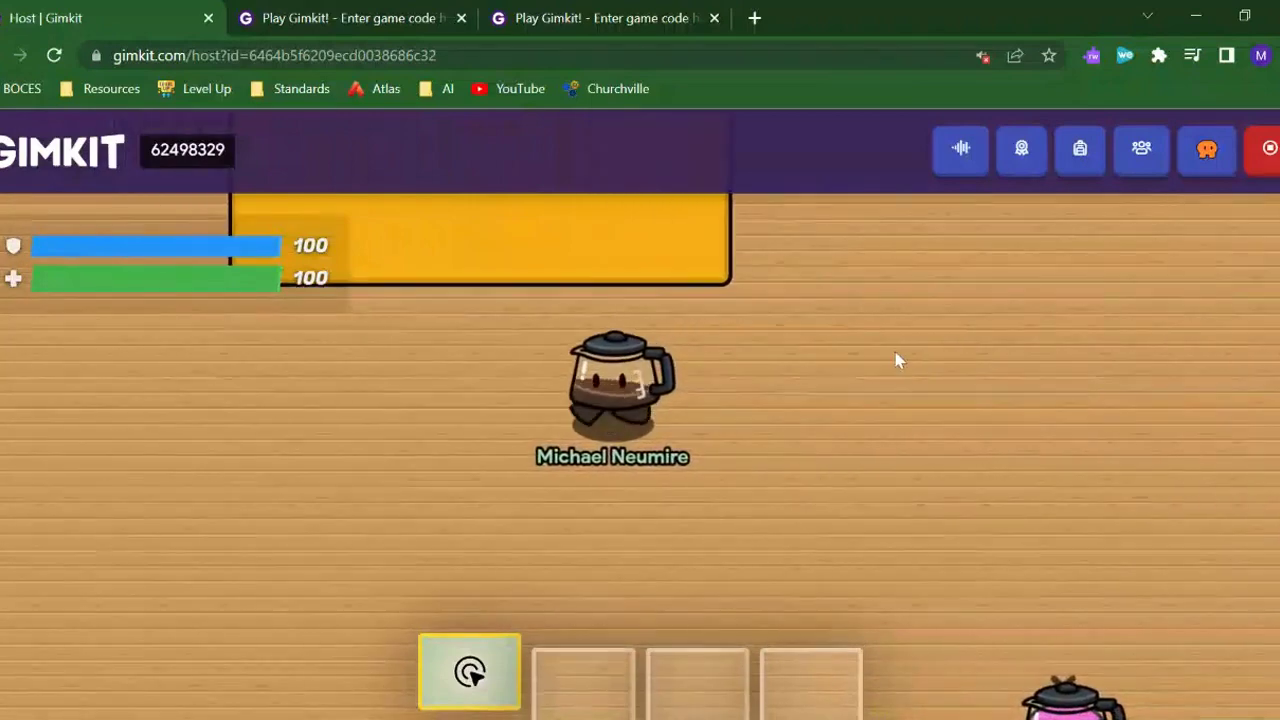
key(Left)
key(Up)
key(Up)
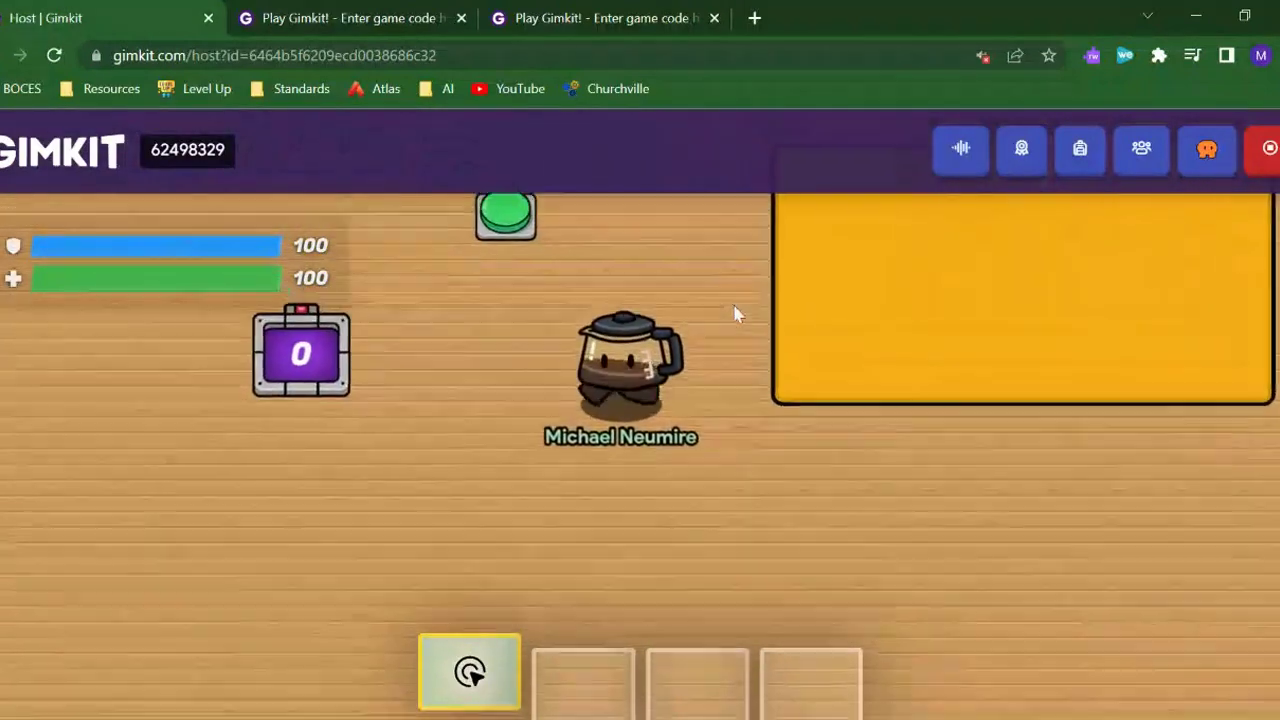
key(Up)
key(Left)
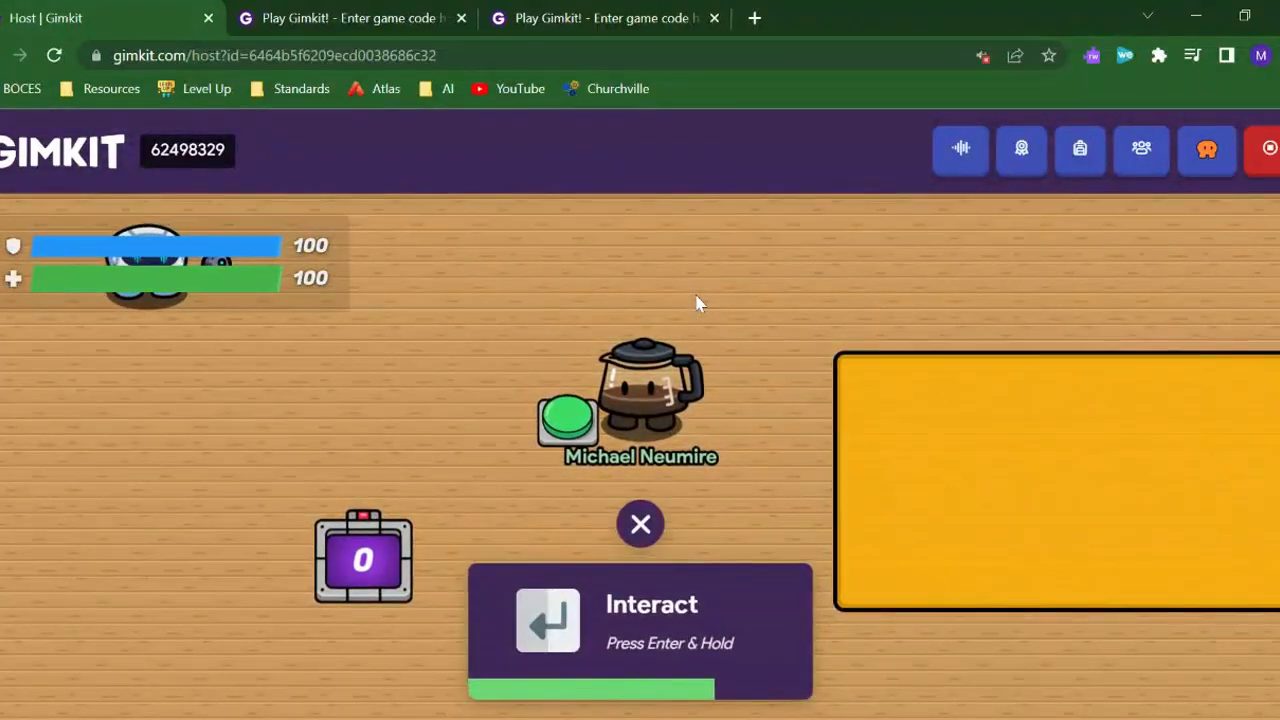
key(Right)
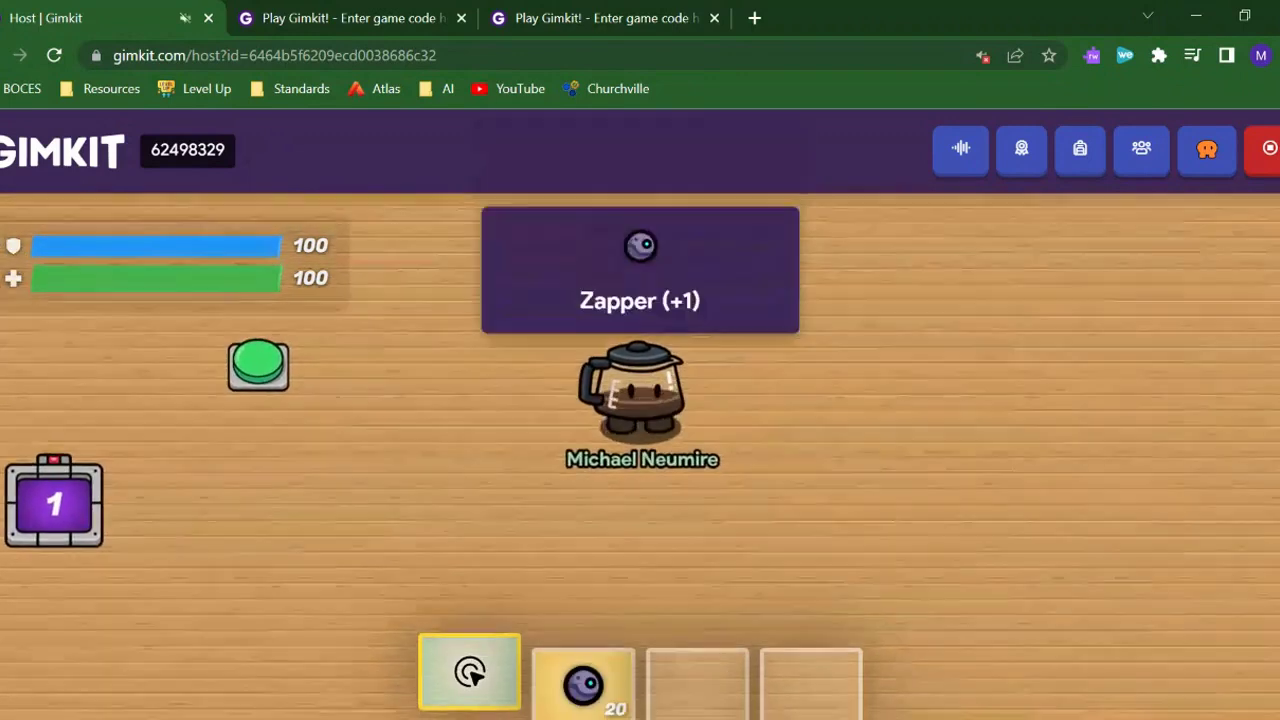
Check the team scores on the leaderboard for the new game round and close it
key(Left)
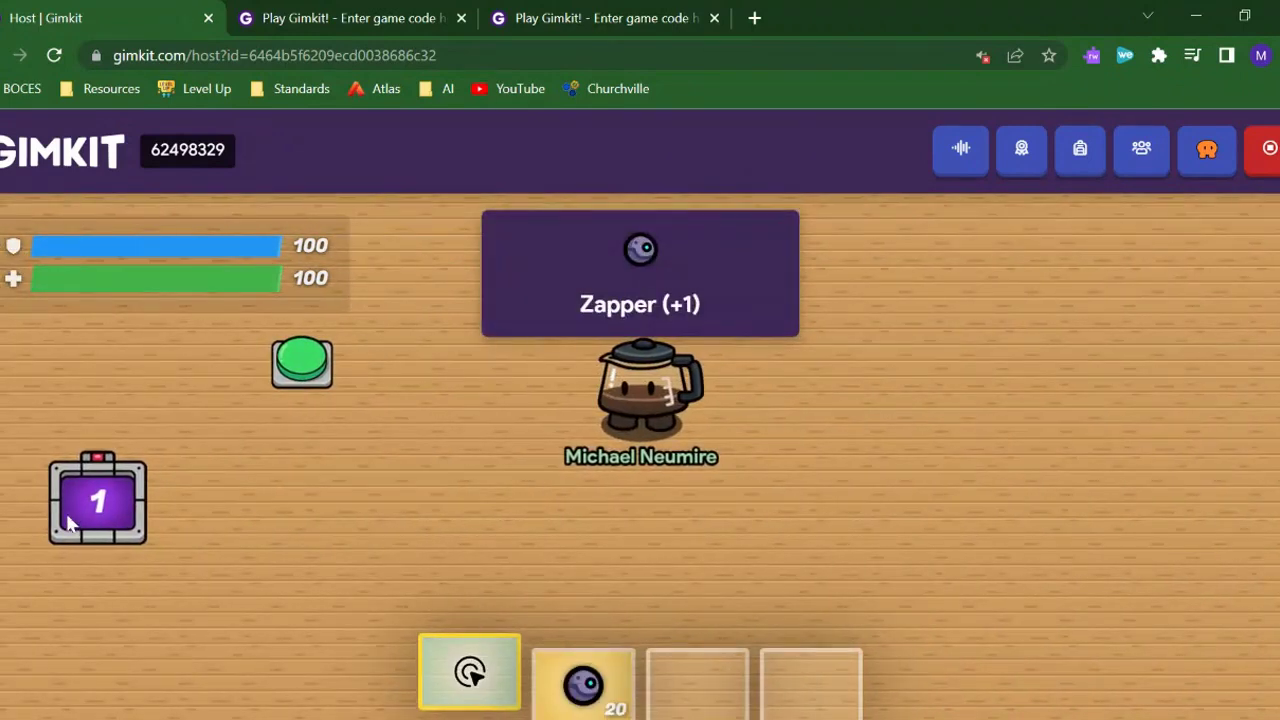
click(1020, 150)
click(1271, 159)
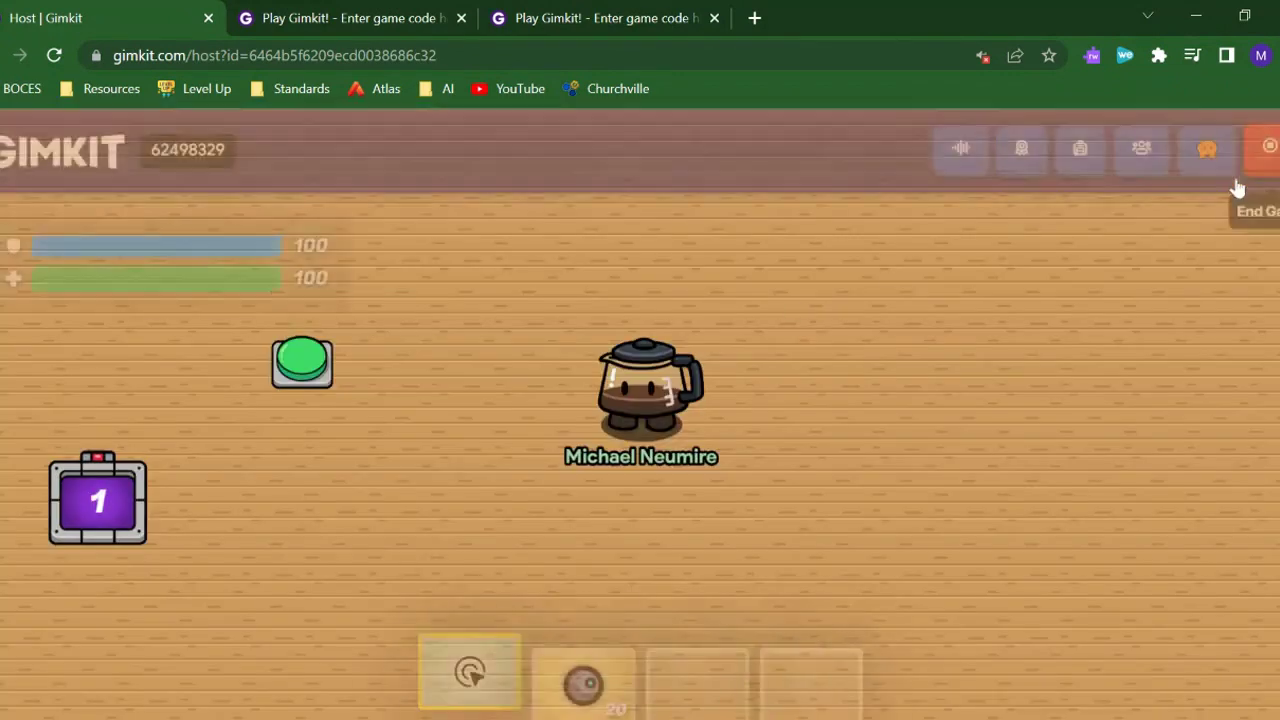
Walk to the sentry, equip the Zapper and fire at the sentry until it is knocked out
key(w)
key(a)
key(Left)
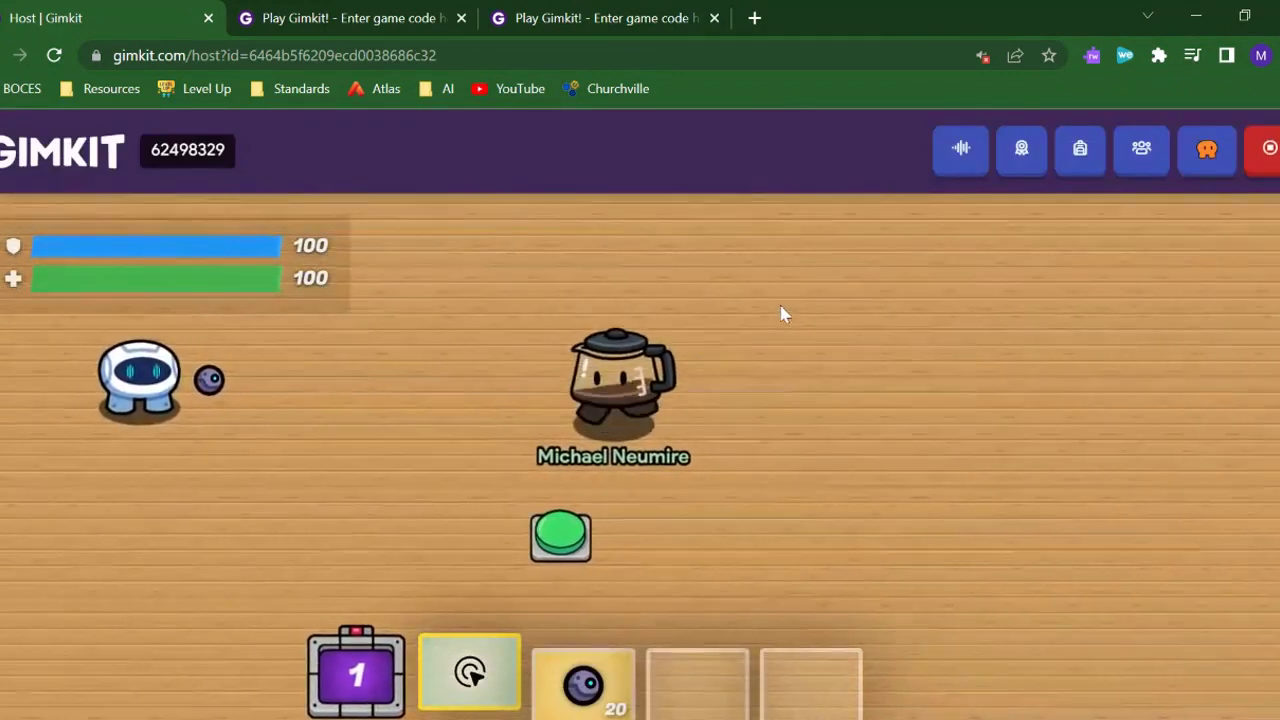
key(w)
key(a)
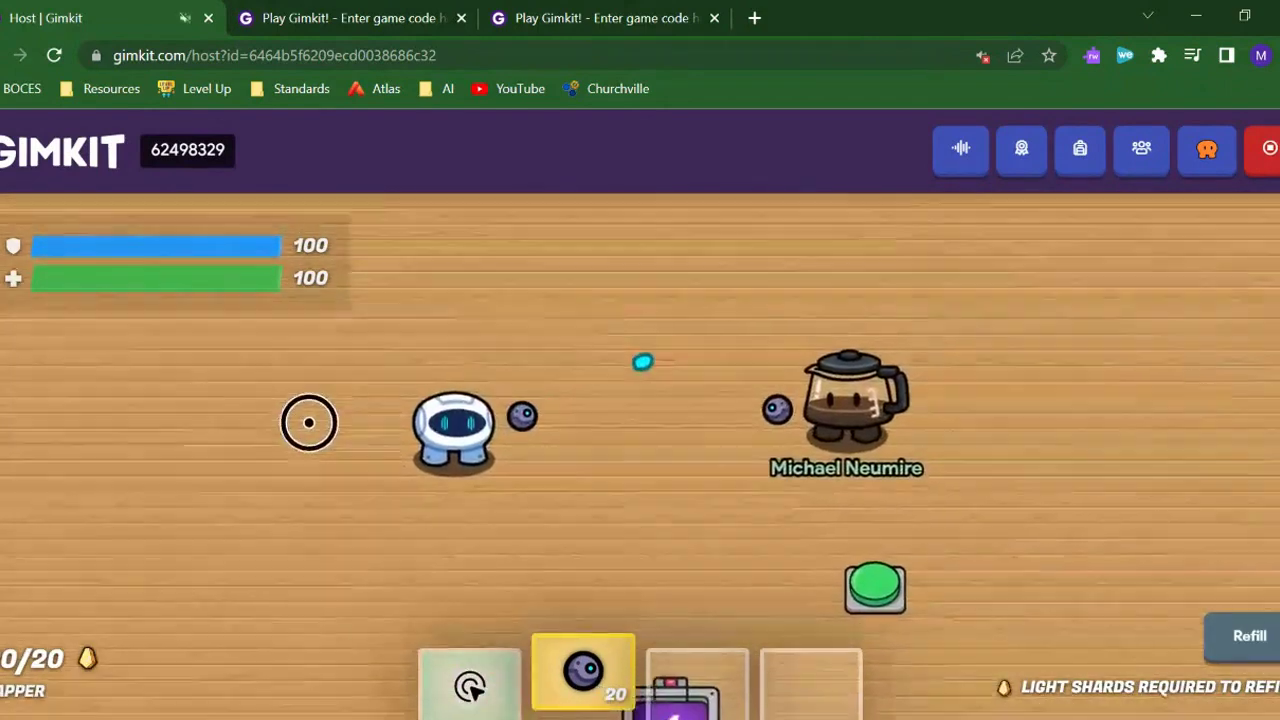
key(a)
click(415, 418)
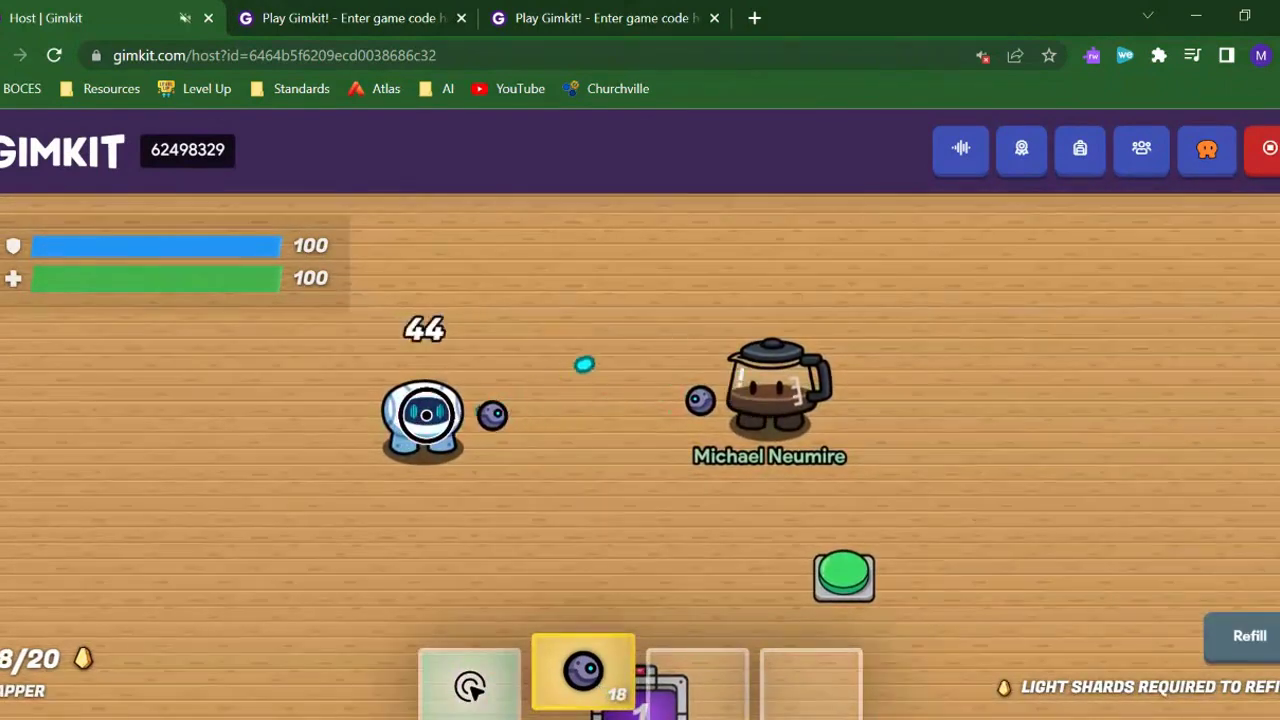
click(463, 417)
click(460, 389)
click(460, 389)
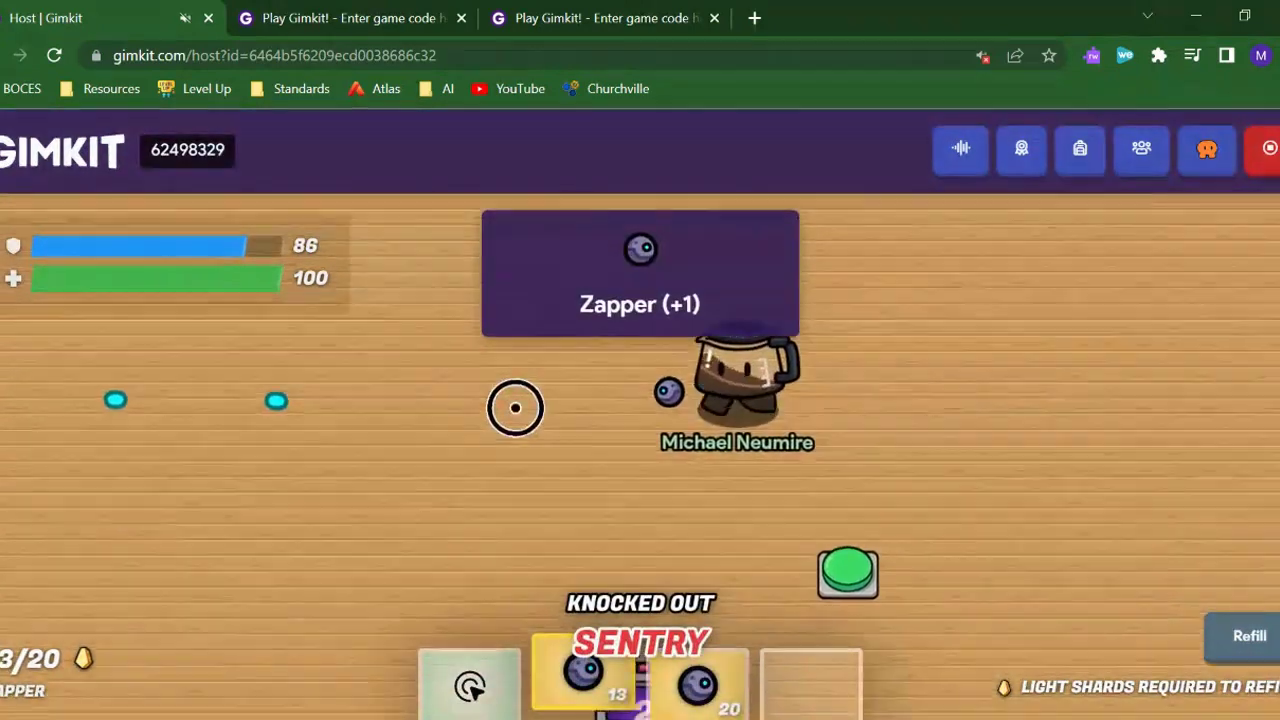
Return to the counter to read its value and reopen the leaderboard to compare the team scores
key(s)
key(a)
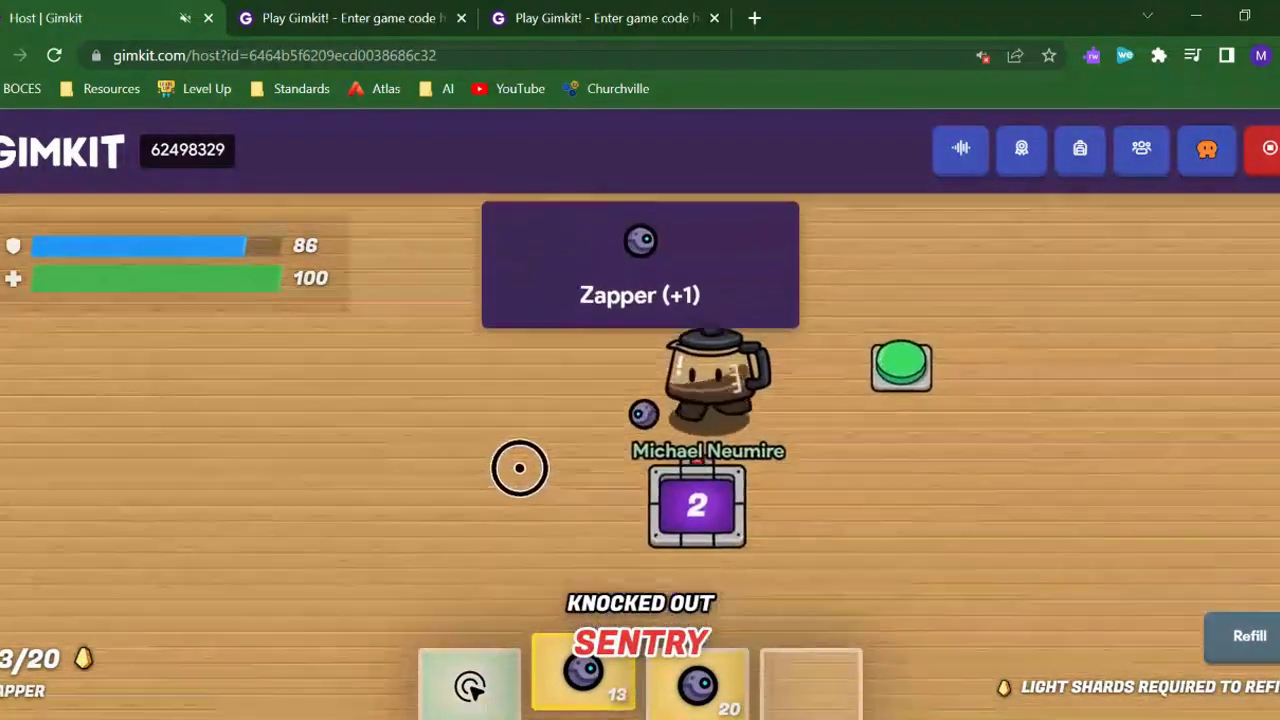
key(d)
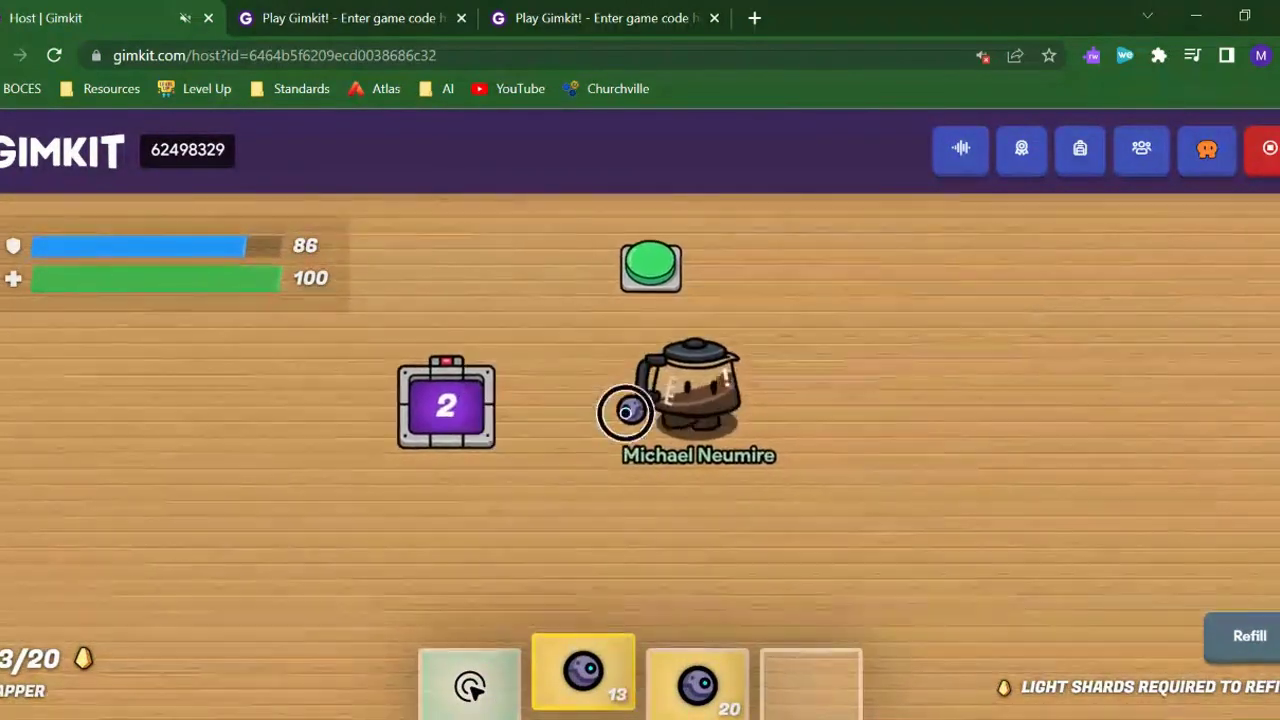
click(1026, 152)
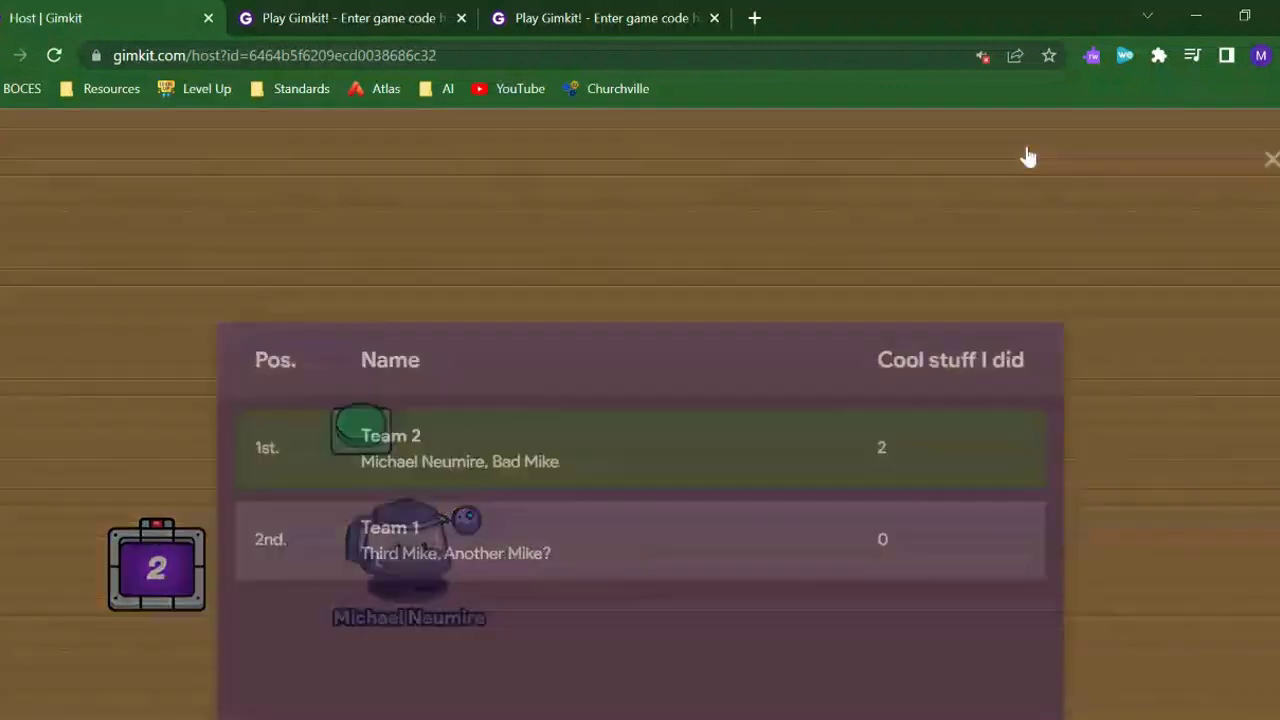